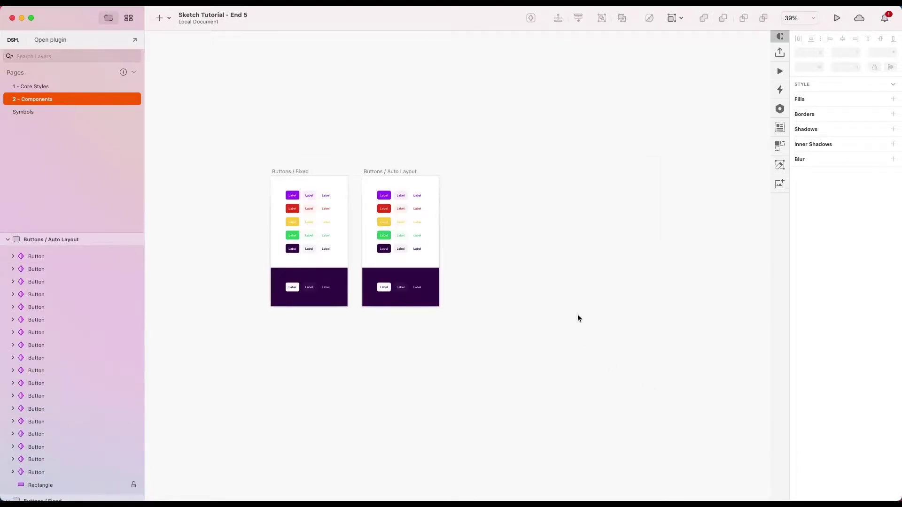
Step: Draw an artboard of about 916 × 852 beside the Buttons / Auto Layout artboard and name it Inputs
key(a)
drag(452, 176, 624, 334)
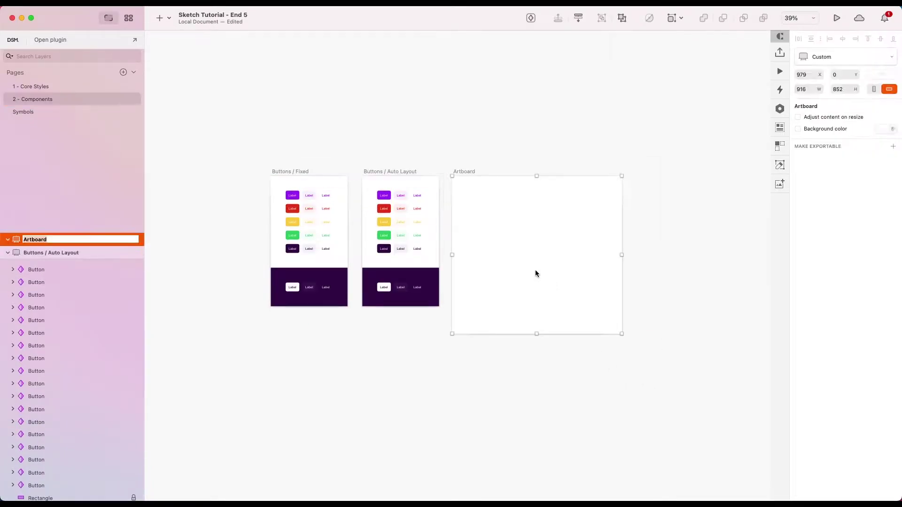
double_click(34, 240)
text(Form)
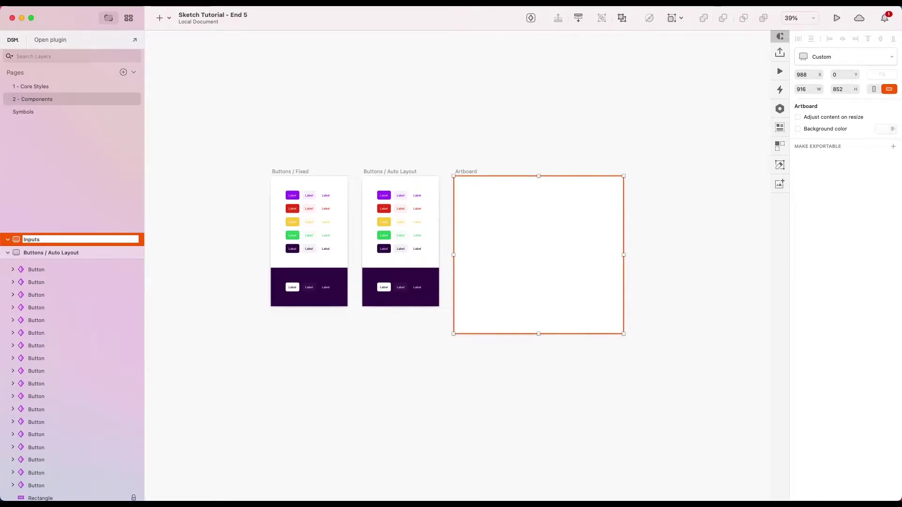
key(Return)
click(563, 370)
Step: Insert the document's Containers / 2 - Small Radius symbol near the upper-left corner of the Inputs artboard
scroll(576, 372, right, 3)
scroll(319, 172, up, 2)
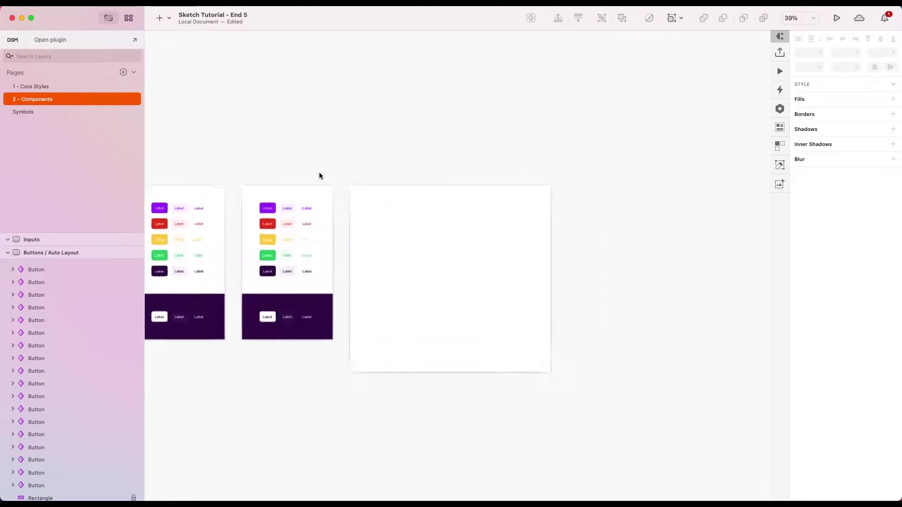
scroll(320, 176, up, 2)
scroll(460, 197, right, 1)
scroll(395, 164, up, 2)
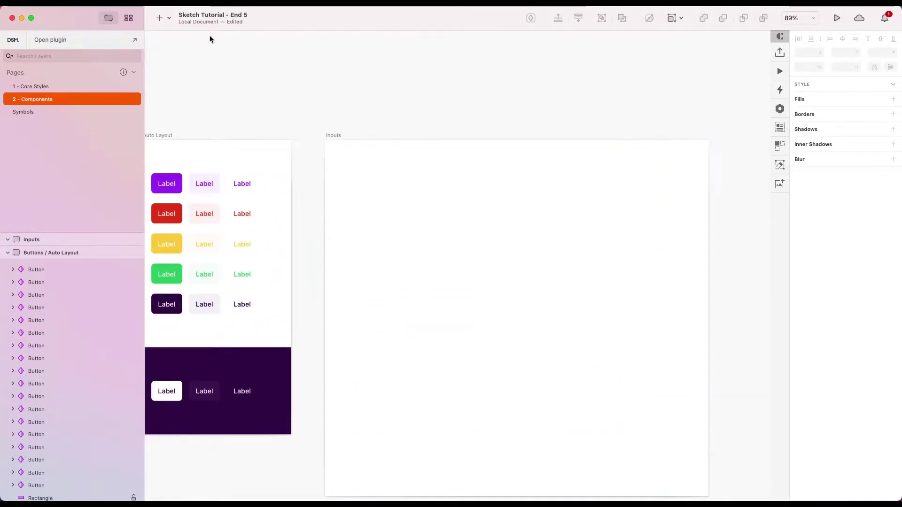
click(104, 7)
mouse_move(159, 153)
mouse_move(282, 154)
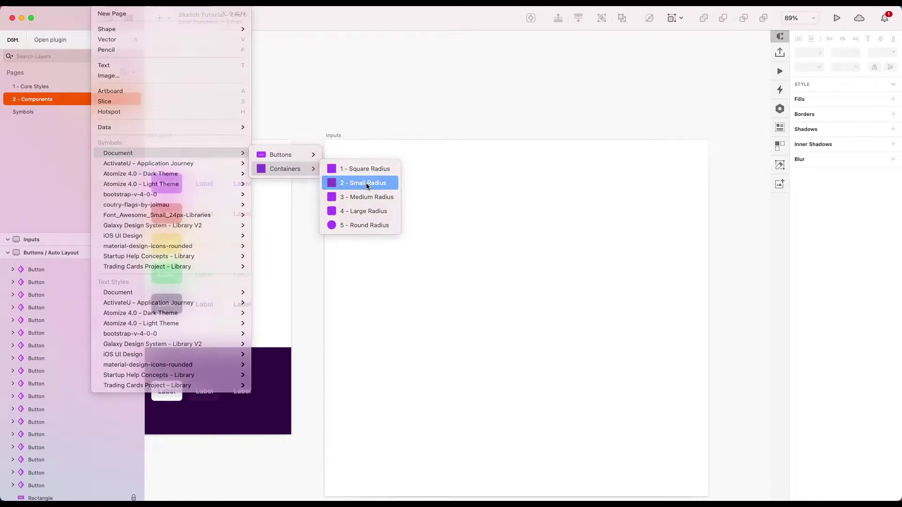
click(366, 182)
click(411, 207)
Step: Add a text layer over the container using the document's 5 - Dark / 1 - High Emphasis / 7 - Regular / 1 - Left text style
scroll(424, 197, up, 3)
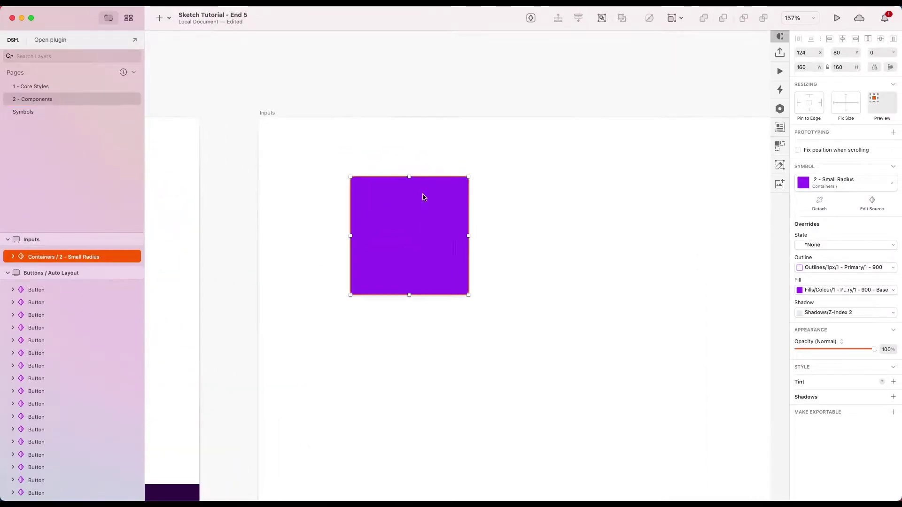
click(105, 7)
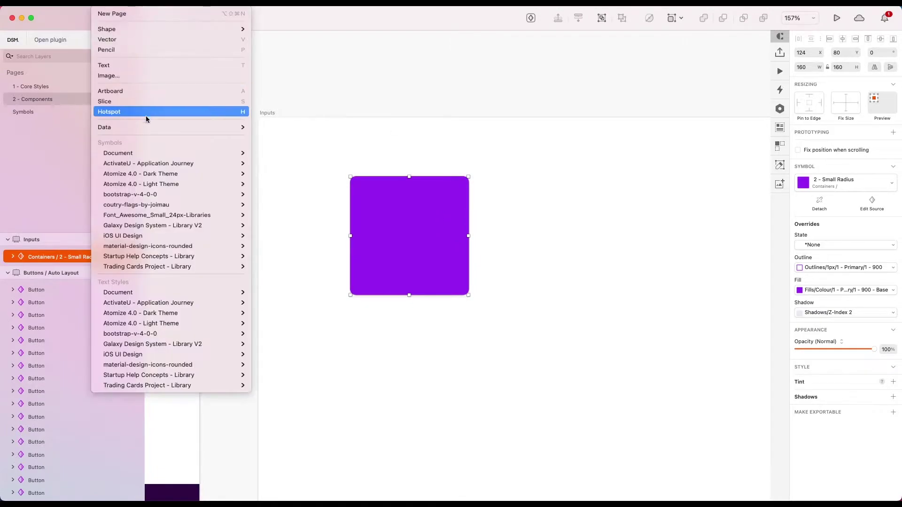
mouse_move(148, 154)
mouse_move(202, 292)
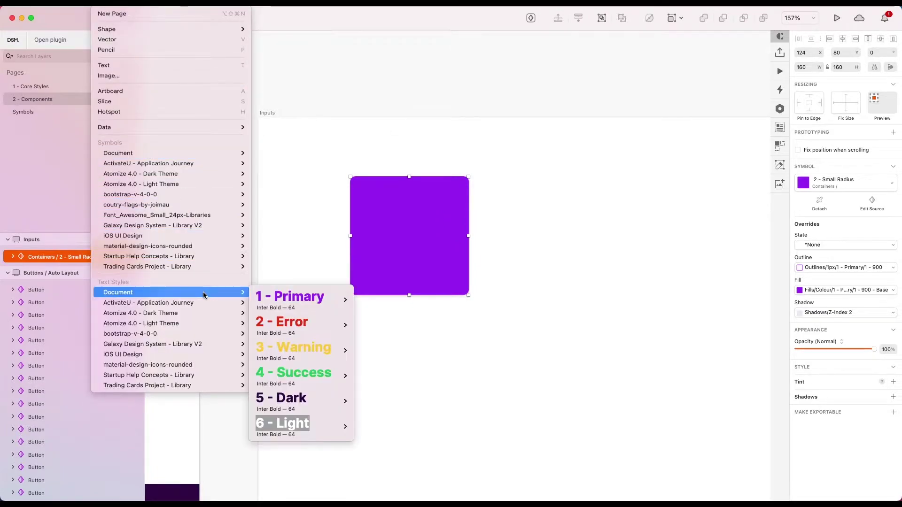
mouse_move(308, 397)
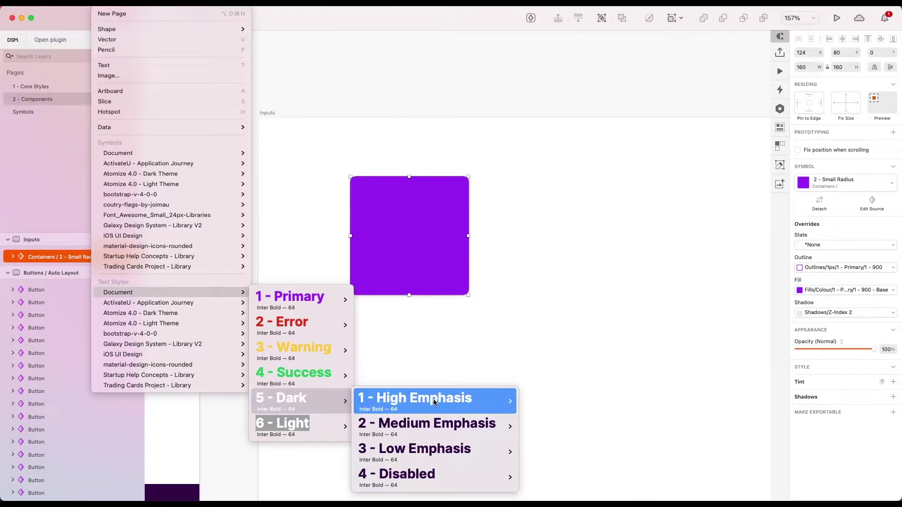
mouse_move(433, 399)
mouse_move(545, 470)
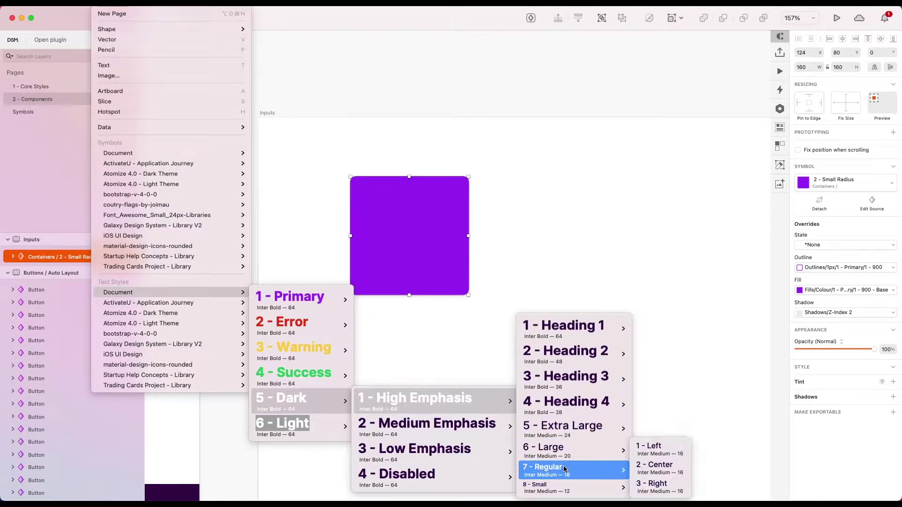
click(667, 453)
scroll(396, 190, up, 4)
click(397, 191)
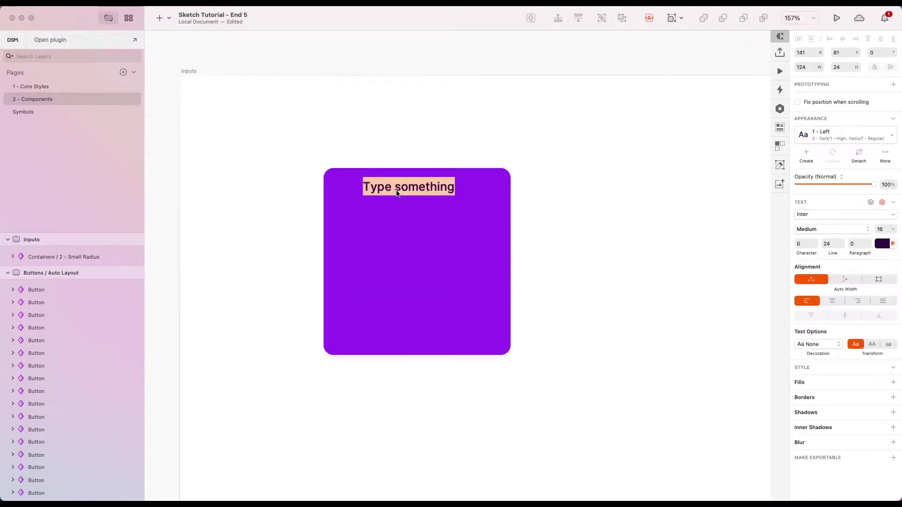
key(Escape)
click(540, 263)
Step: Set the container symbol's height to 48
click(442, 277)
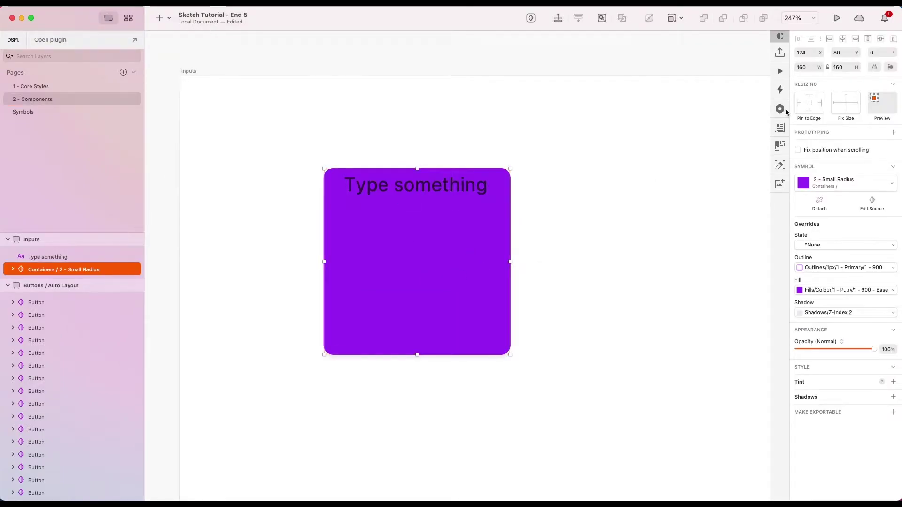
click(850, 66)
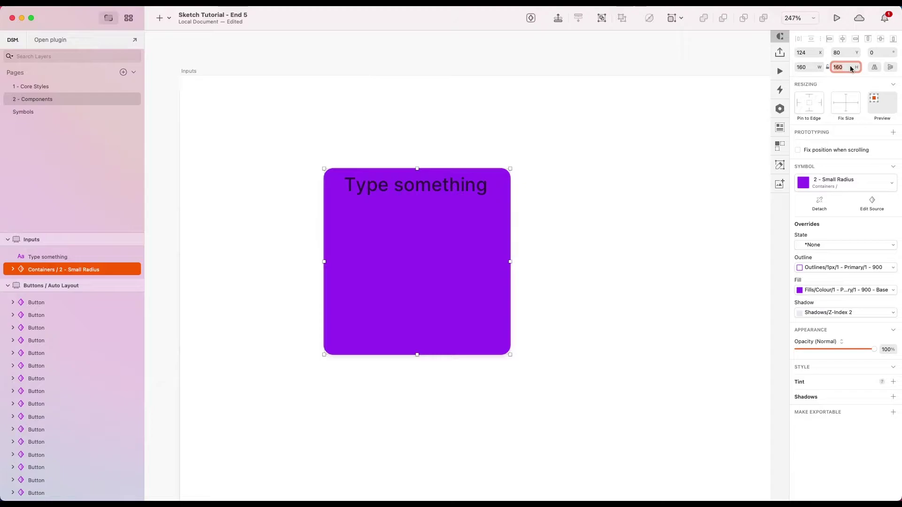
text(48)
key(Return)
scroll(591, 171, down, 5)
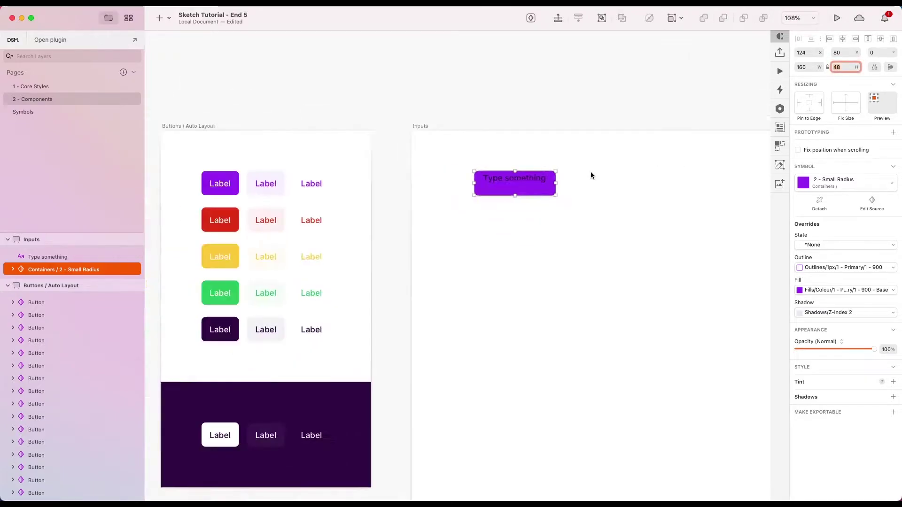
Step: Move the text layer to X 140, Y 92 so it is vertically centred with a 16 px left inset in the container
click(266, 186)
scroll(555, 202, up, 5)
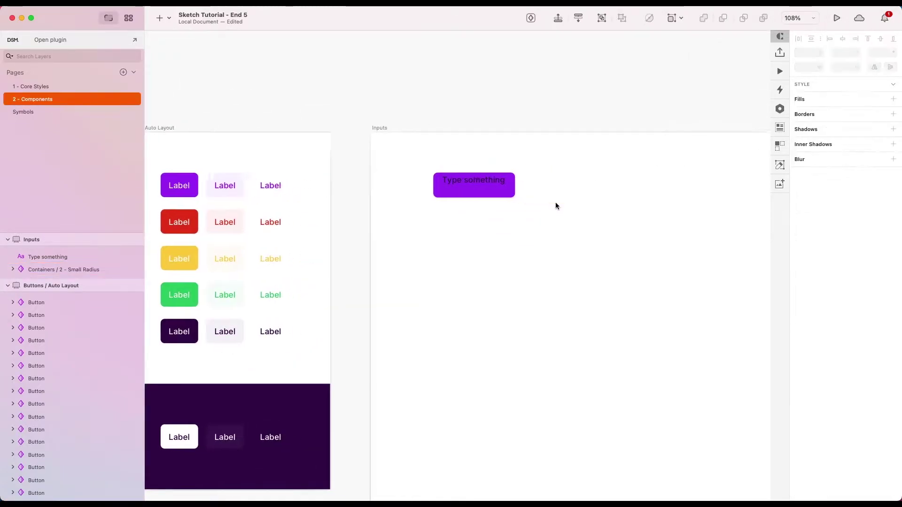
click(361, 178)
key(alt)
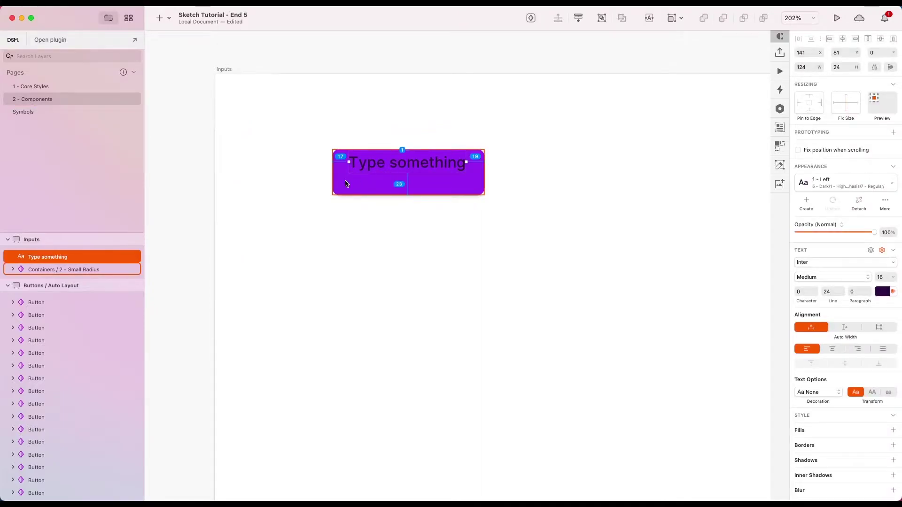
drag(369, 170, 363, 181)
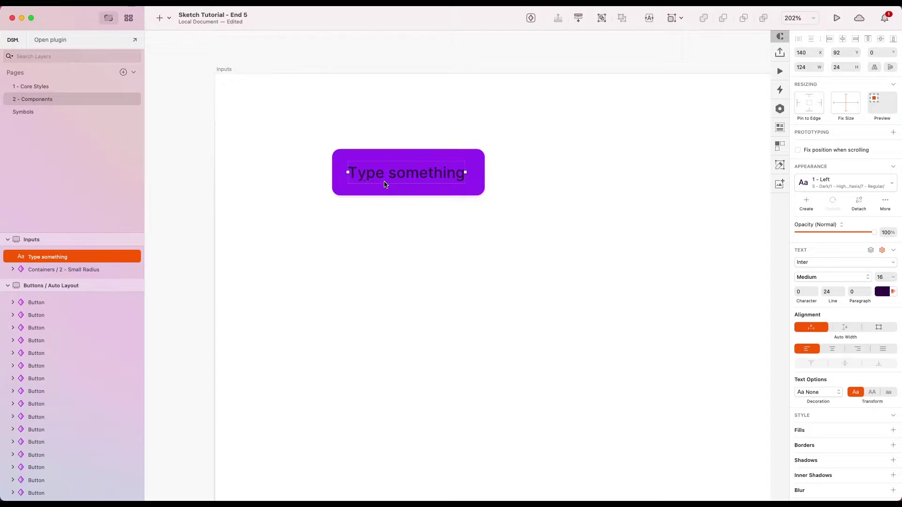
Step: Set the container symbol's width to 320
scroll(517, 189, down, 3)
click(489, 187)
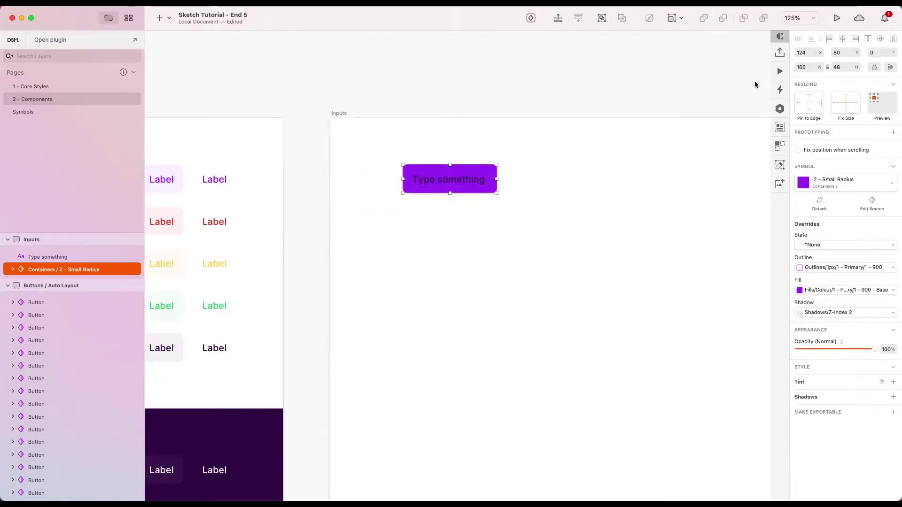
click(808, 69)
text(320)
key(Return)
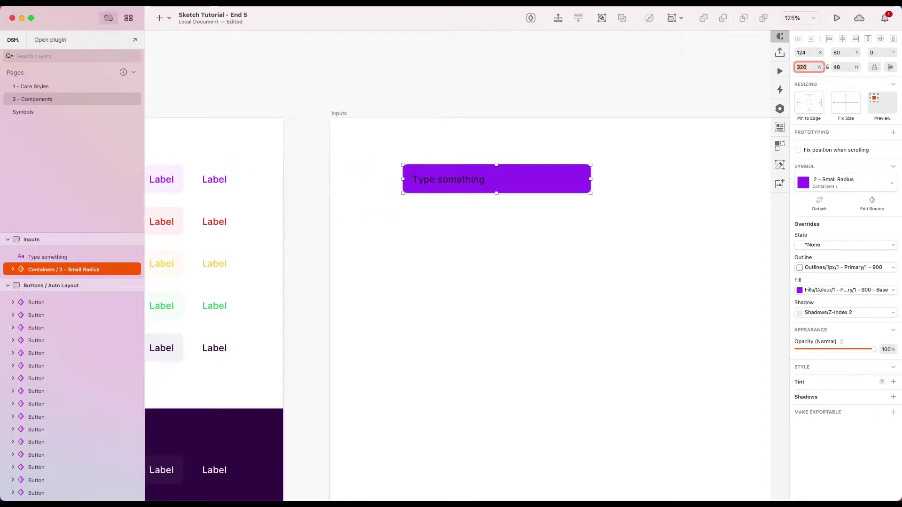
click(619, 153)
Step: Override the container's shadow with *None
scroll(599, 144, up, 3)
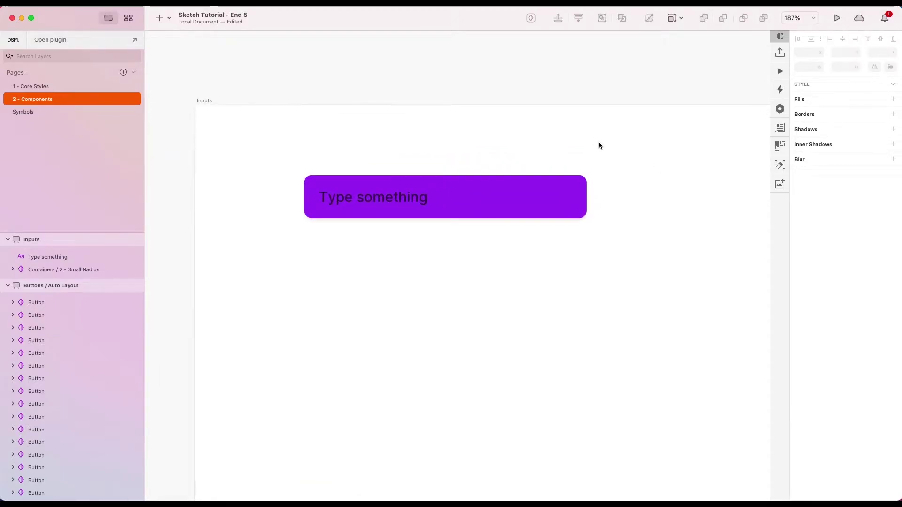
scroll(398, 200, down, 3)
scroll(399, 200, left, 3)
scroll(399, 198, right, 3)
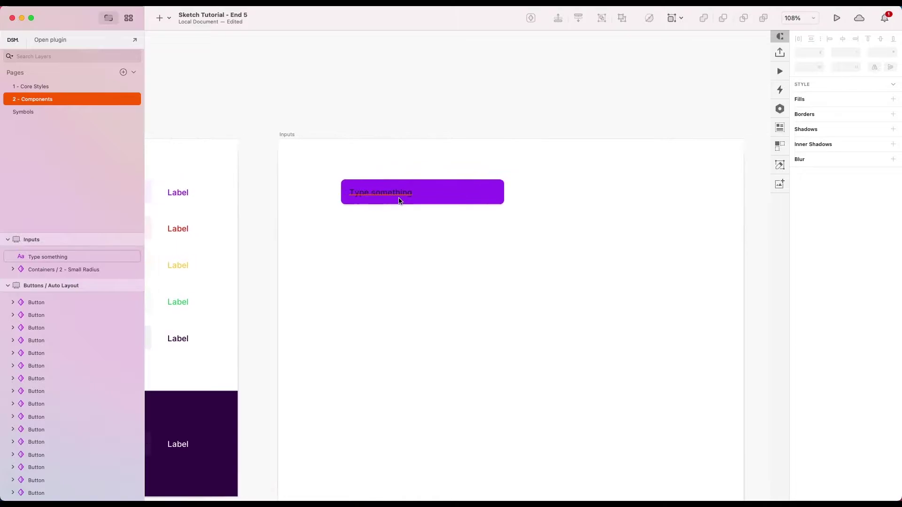
scroll(386, 169, up, 3)
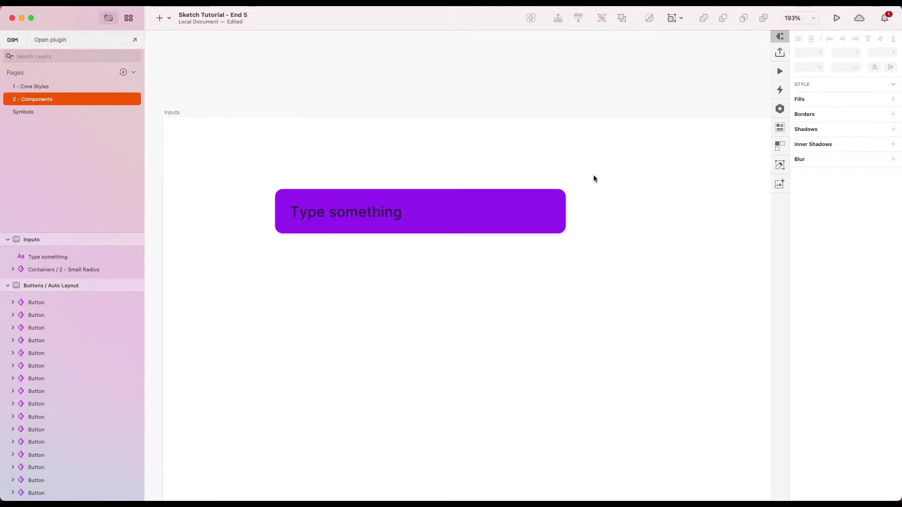
click(419, 201)
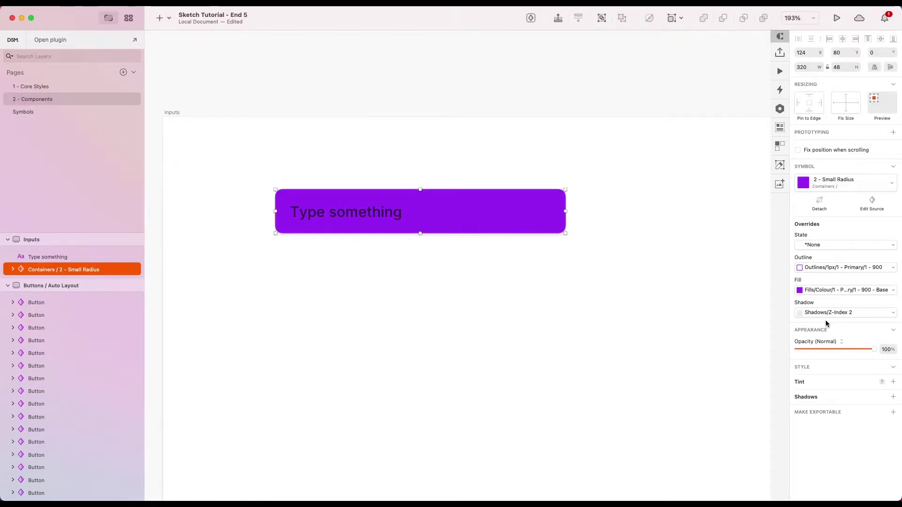
click(821, 317)
click(729, 275)
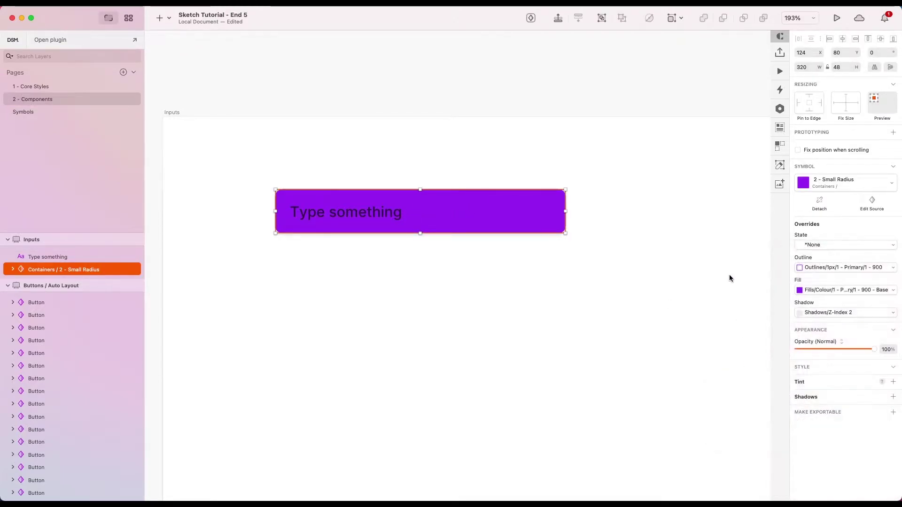
Step: Override the container's fill with the document's Fills / Colour / 6 - Light / 1 - 900 - Base style
click(823, 290)
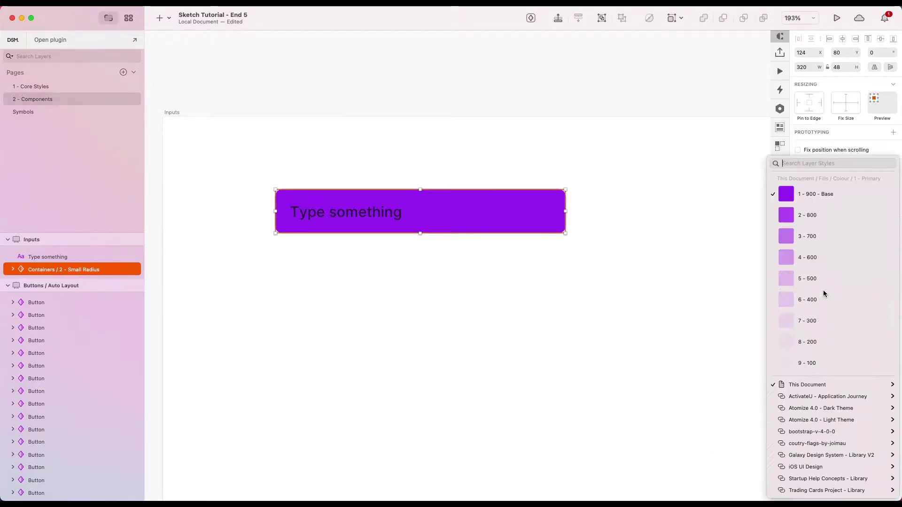
mouse_move(777, 383)
mouse_move(723, 402)
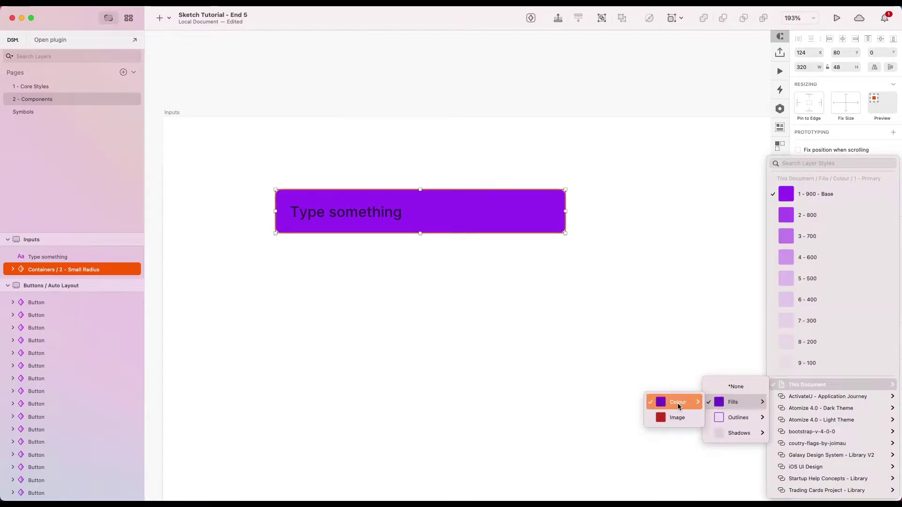
mouse_move(677, 403)
click(605, 480)
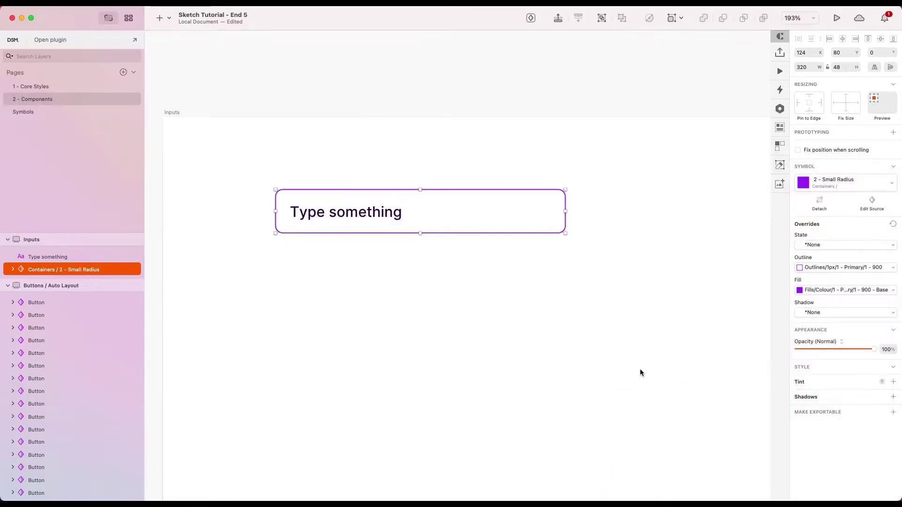
Step: Override the container's outline with the lighter style from the document's Outlines / 1px / 5 - Dark group
click(827, 266)
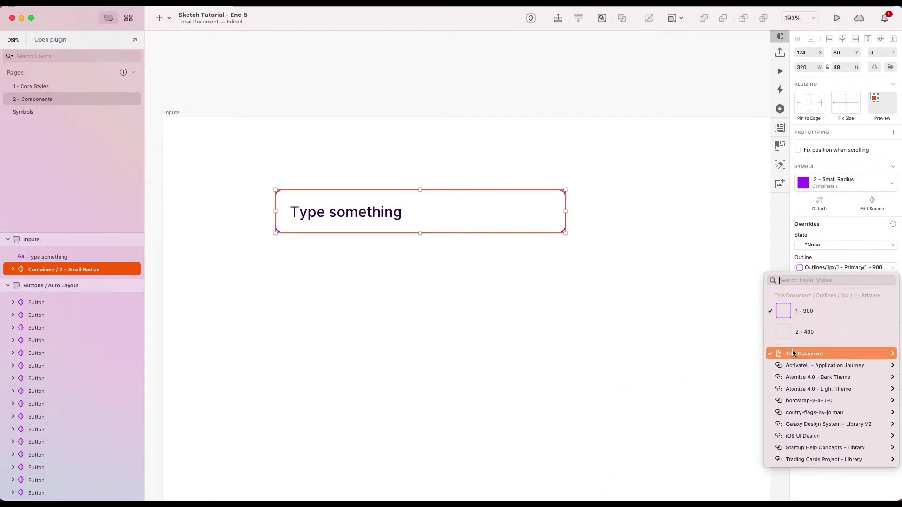
mouse_move(773, 354)
mouse_move(723, 388)
mouse_move(666, 391)
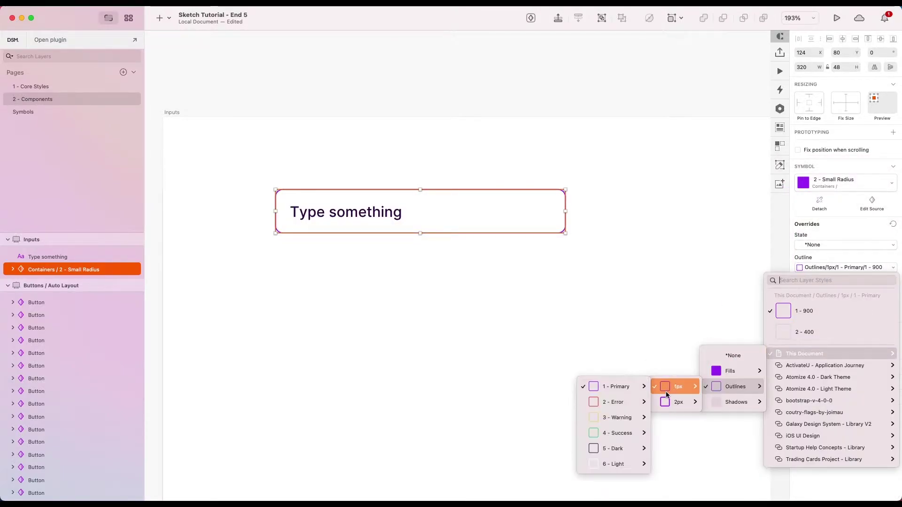
mouse_move(606, 449)
click(567, 459)
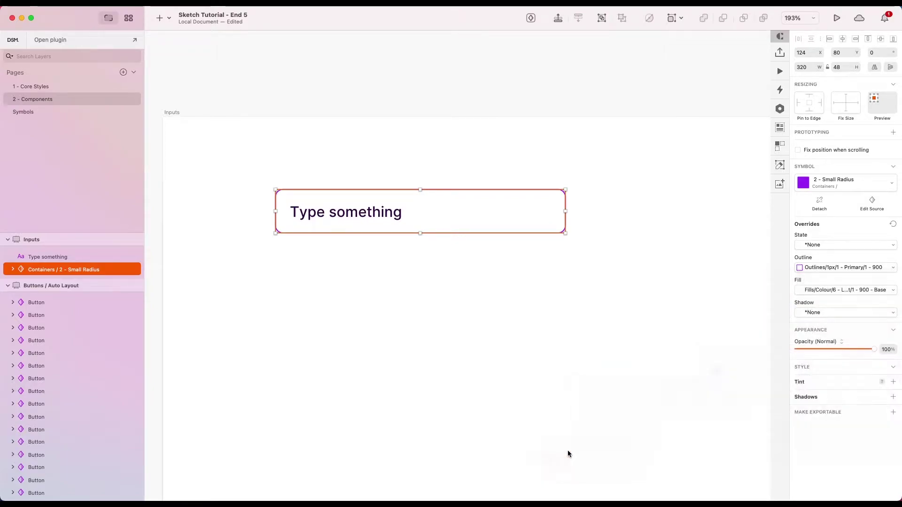
click(613, 187)
scroll(614, 188, down, 3)
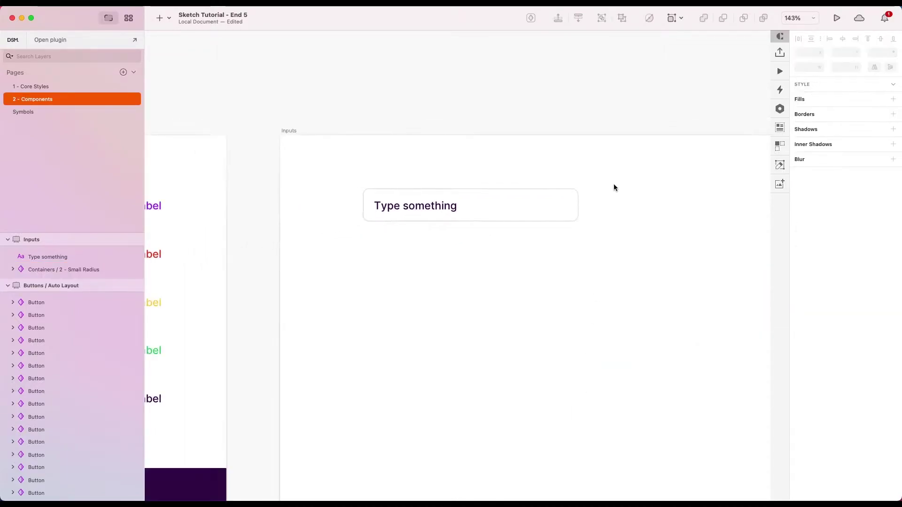
Step: Replace the "Type something" text inside the container with "Input"
scroll(542, 170, up, 5)
click(368, 242)
scroll(440, 319, down, 3)
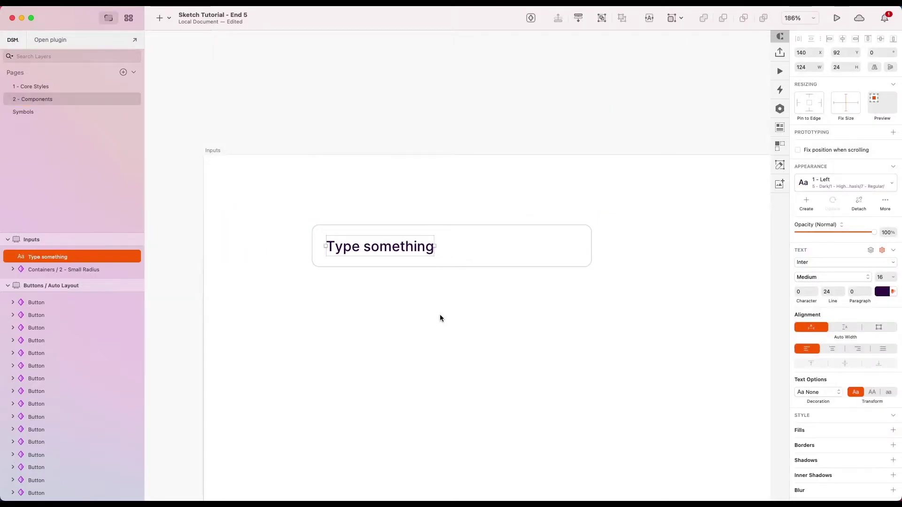
double_click(399, 247)
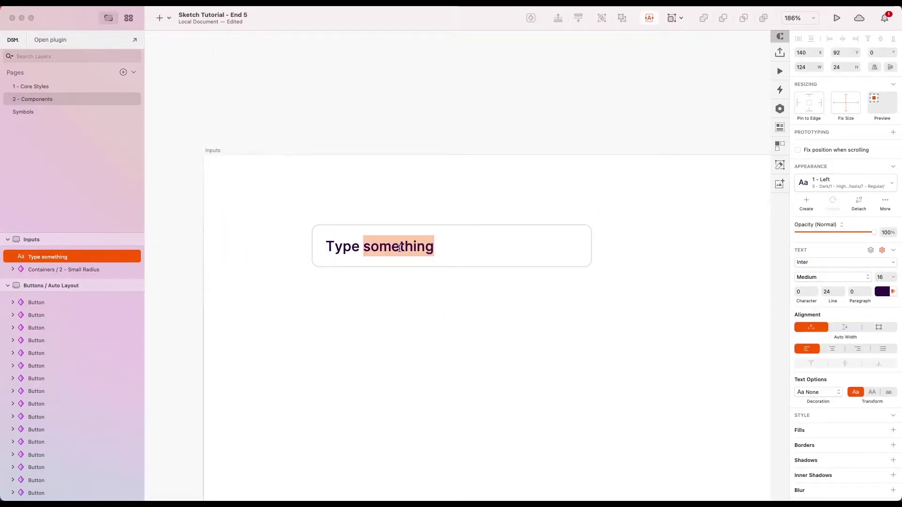
key(super+a)
key(BackSpace)
text(Inpit)
key(BackSpace)
key(BackSpace)
text(ut)
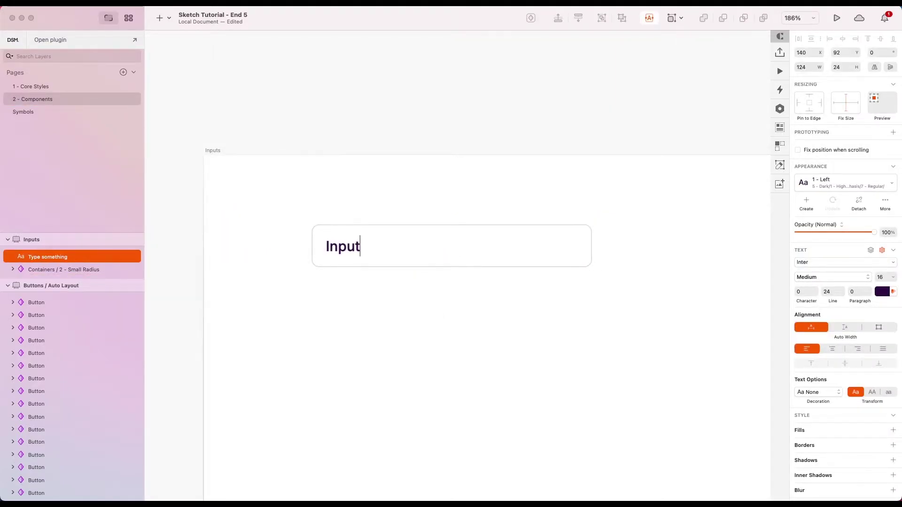
click(479, 361)
scroll(480, 361, down, 5)
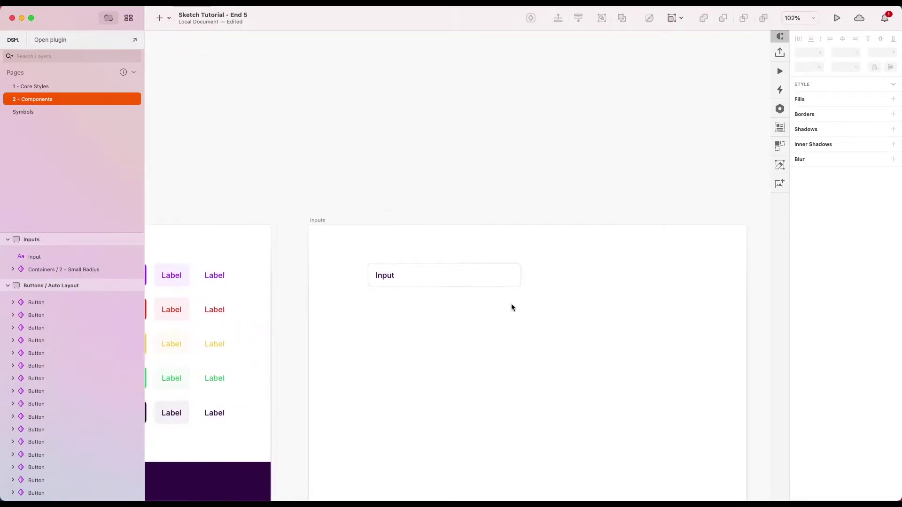
Step: Group the Input text with its container and create a symbol named "Inputs / Text Field / Standard" with No Layout, sent to the Symbols page
drag(511, 307, 365, 262)
key(super+g)
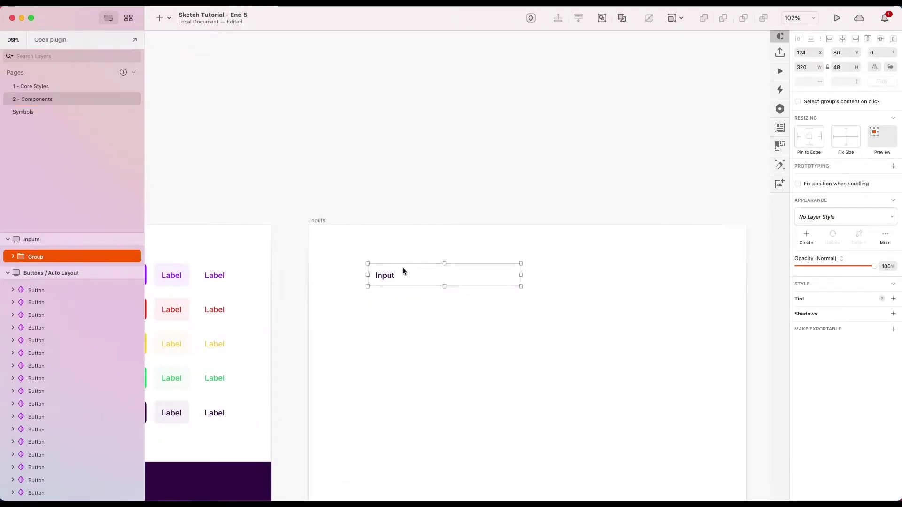
right_click(393, 275)
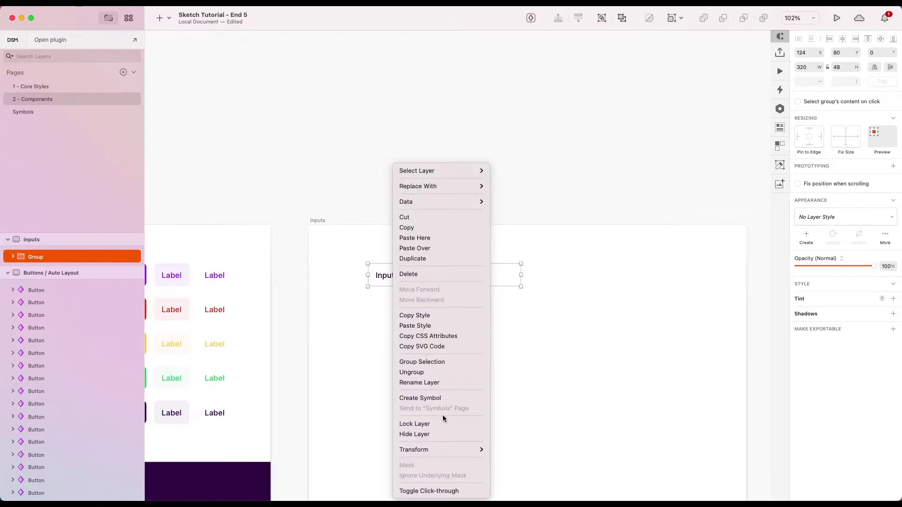
click(430, 398)
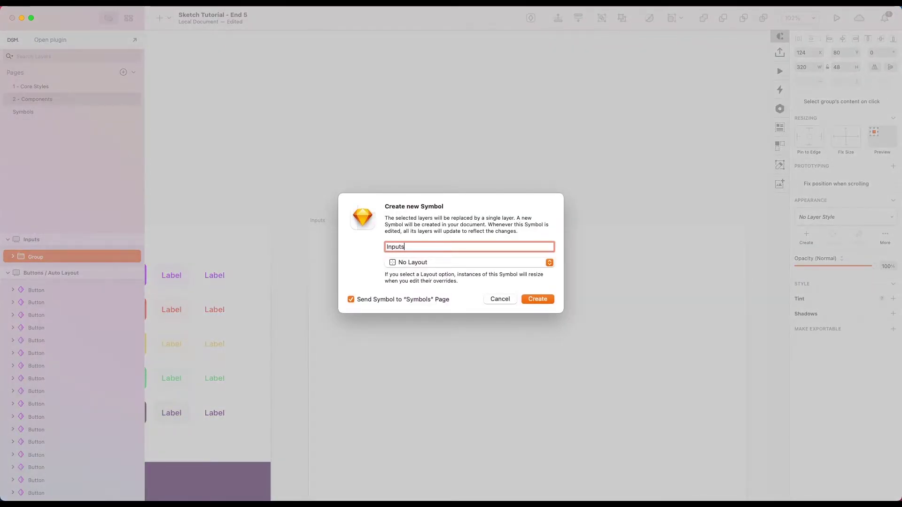
text(Inputs )
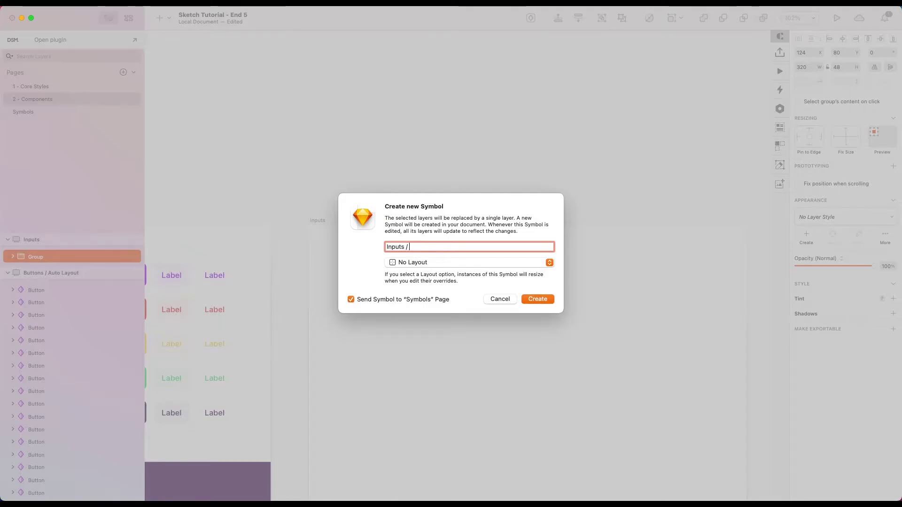
text(/ Text Field /)
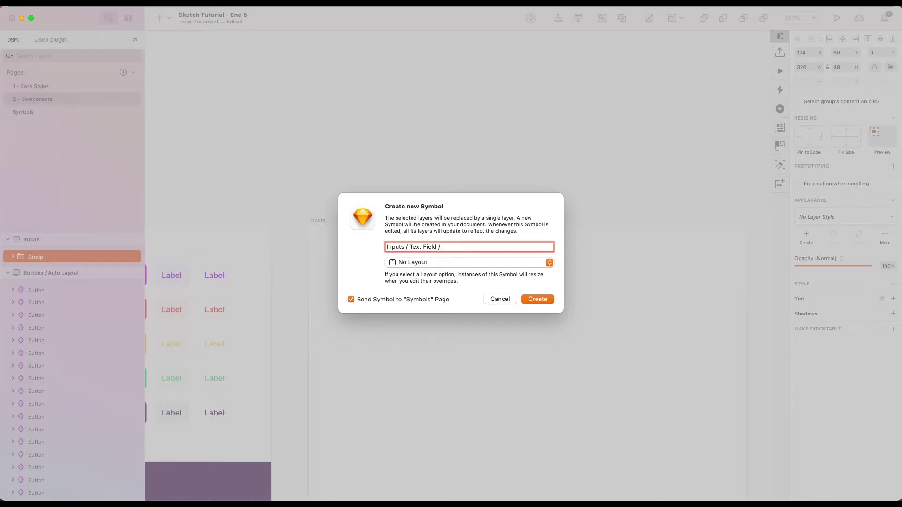
text(Standard)
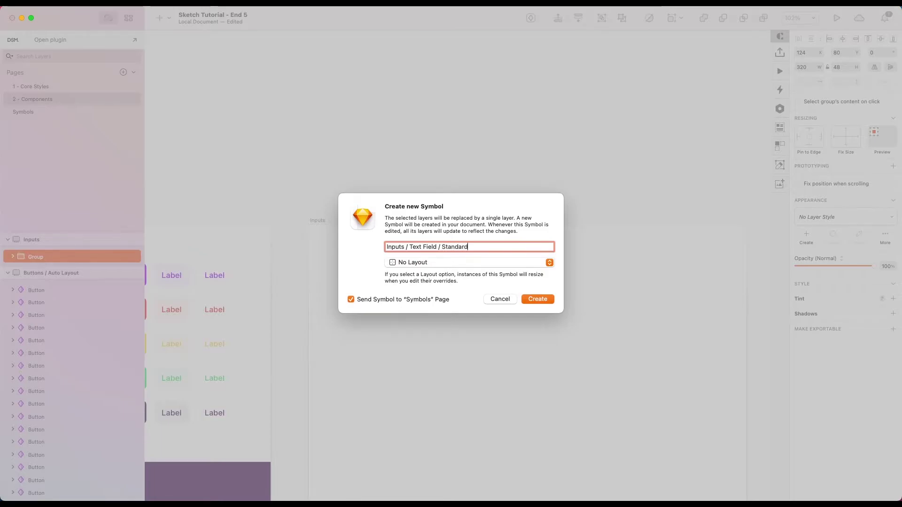
key(Return)
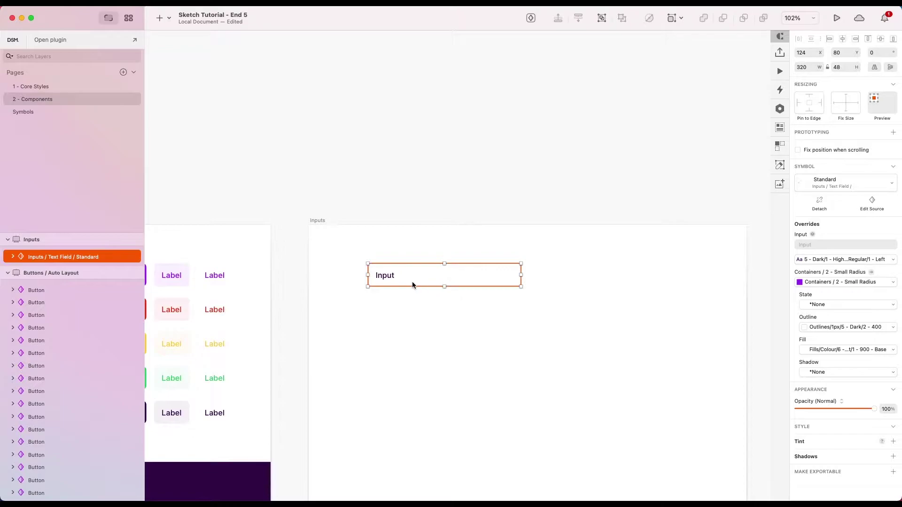
Step: Open the new input symbol's source and rename it "Inputs / Text Field / Standard / Resting"
double_click(413, 285)
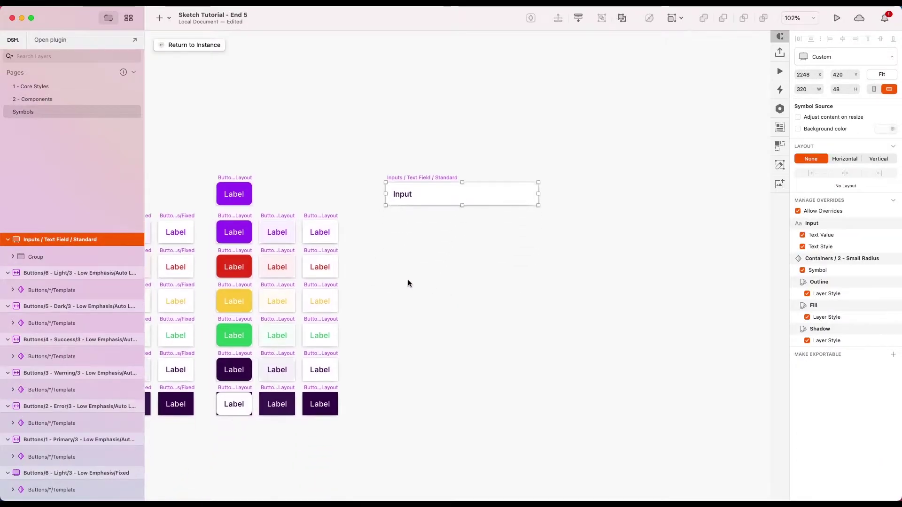
scroll(408, 280, left, 5)
scroll(408, 280, right, 5)
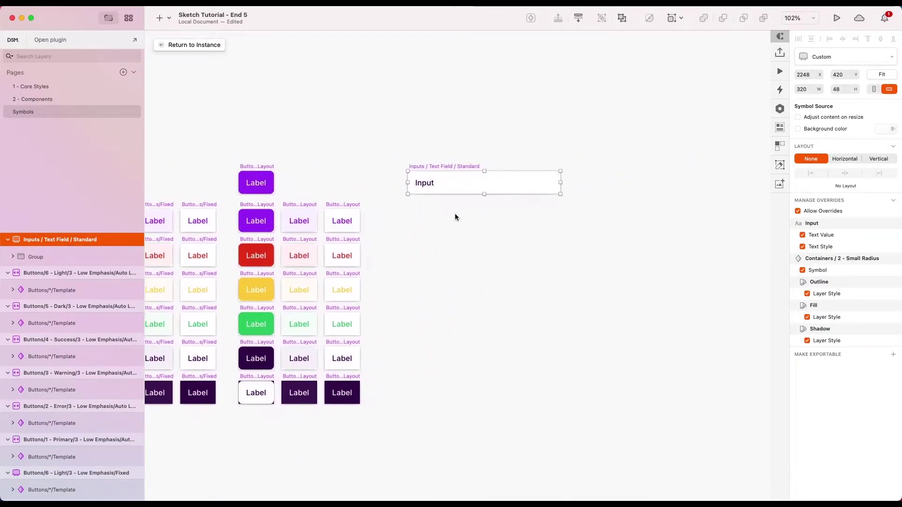
scroll(452, 213, right, 3)
scroll(427, 182, up, 5)
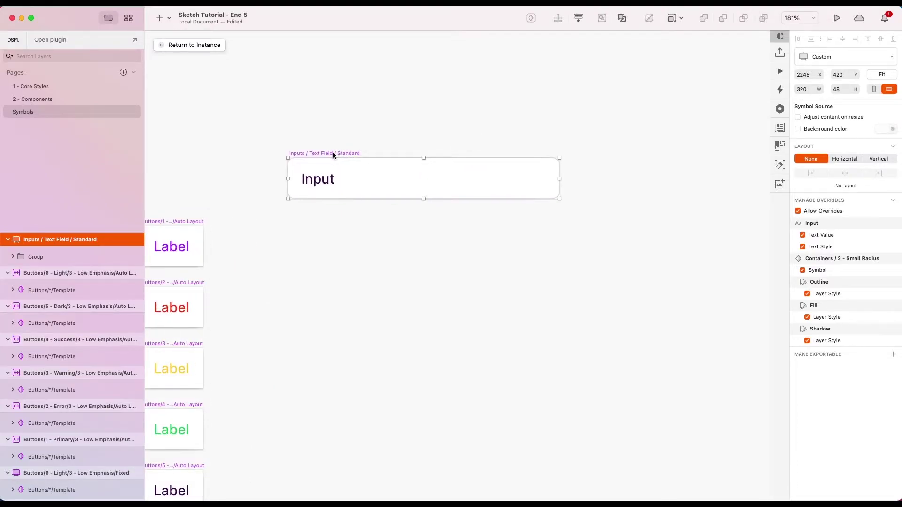
double_click(114, 240)
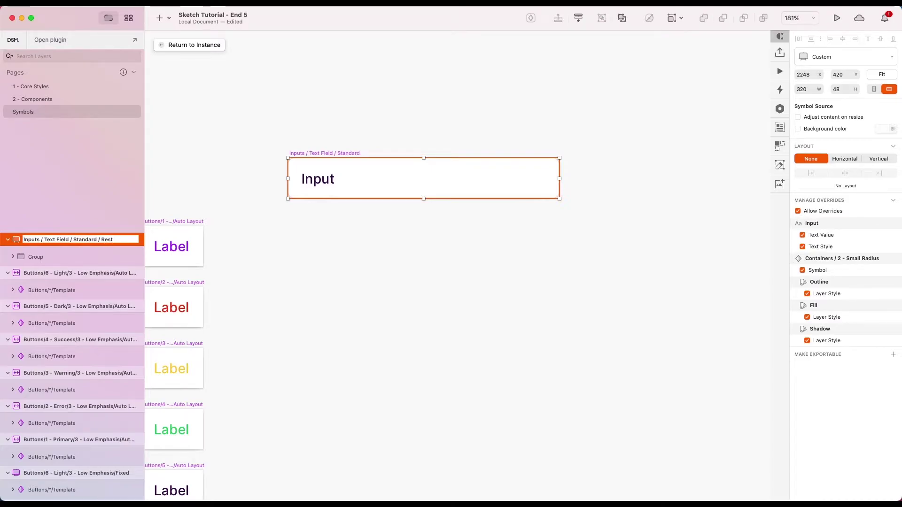
key(Return)
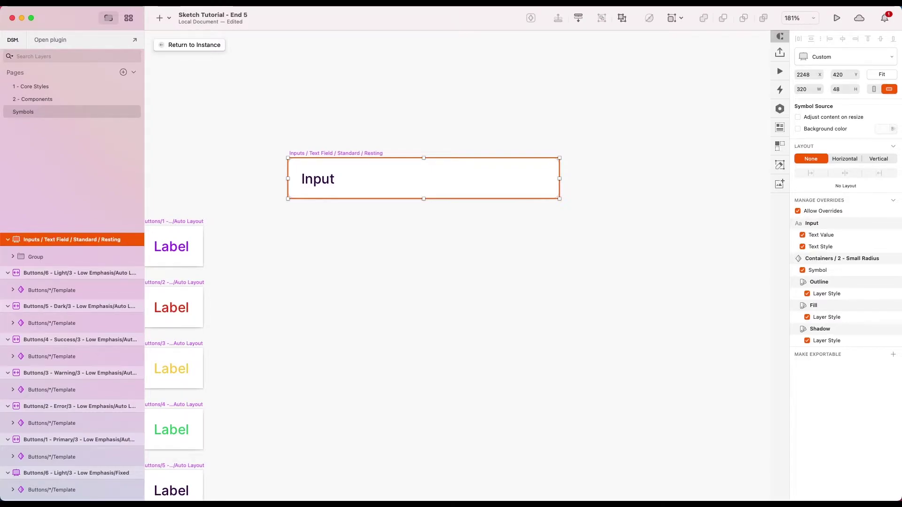
Step: Duplicate the Resting input symbol source directly below the original with a gap of 24
click(362, 249)
scroll(381, 214, down, 3)
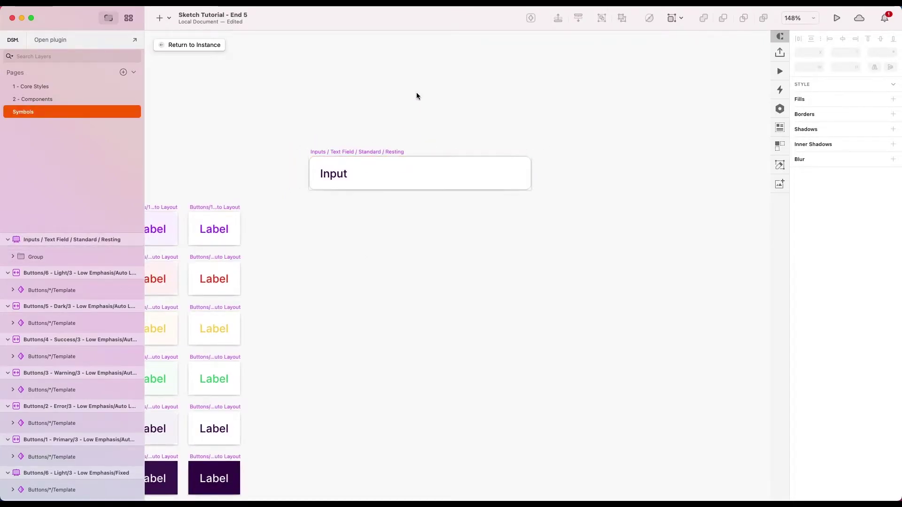
click(359, 154)
drag(359, 154, 362, 201)
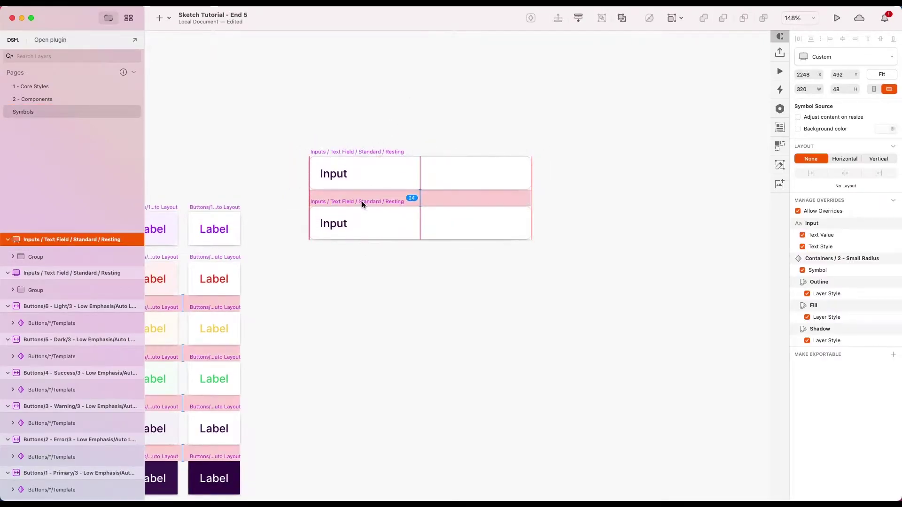
Step: Rename the duplicated symbol source "Inputs / Text Field / Standard / Placeholder"
double_click(120, 239)
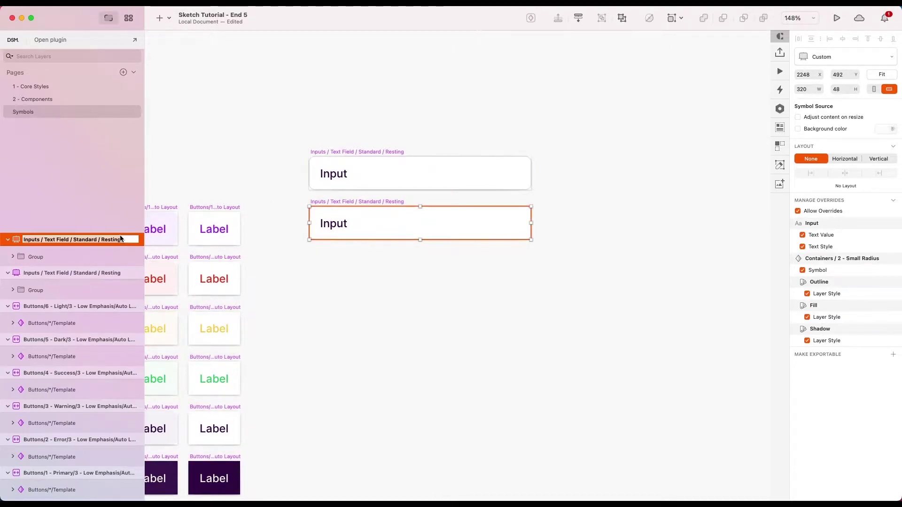
key(Right)
key(BackSpace)
key(BackSpace)
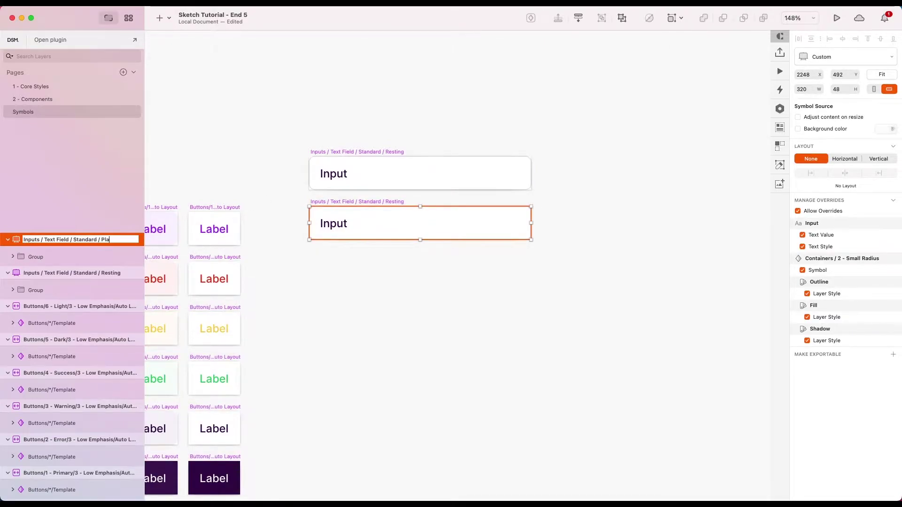
text(Placeholder)
key(Return)
click(315, 294)
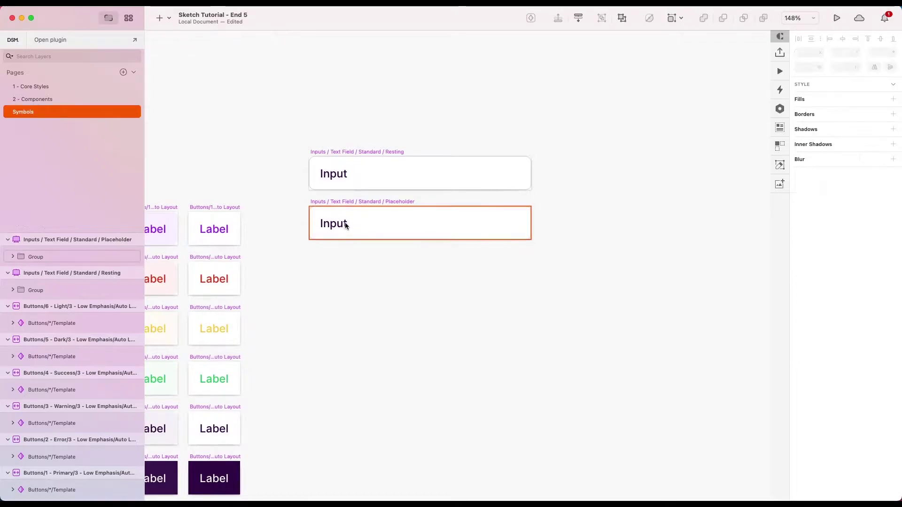
Step: Swap the positions of the two input symbol sources so Placeholder sits above Resting
click(340, 201)
shift+click(345, 152)
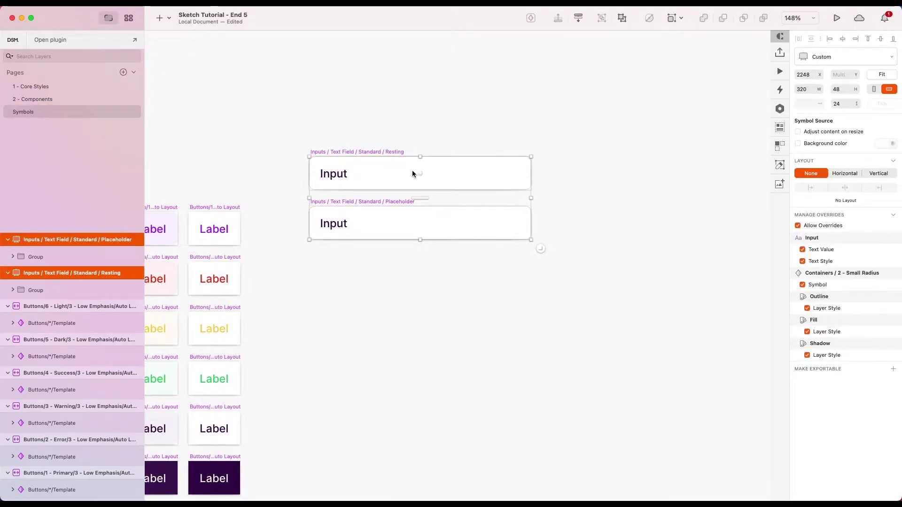
click(389, 282)
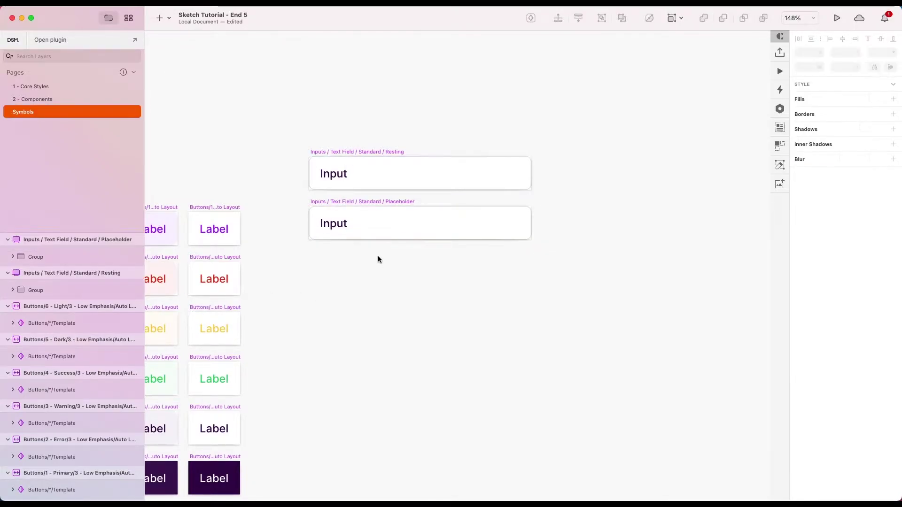
click(368, 203)
shift+click(369, 154)
drag(421, 171, 422, 224)
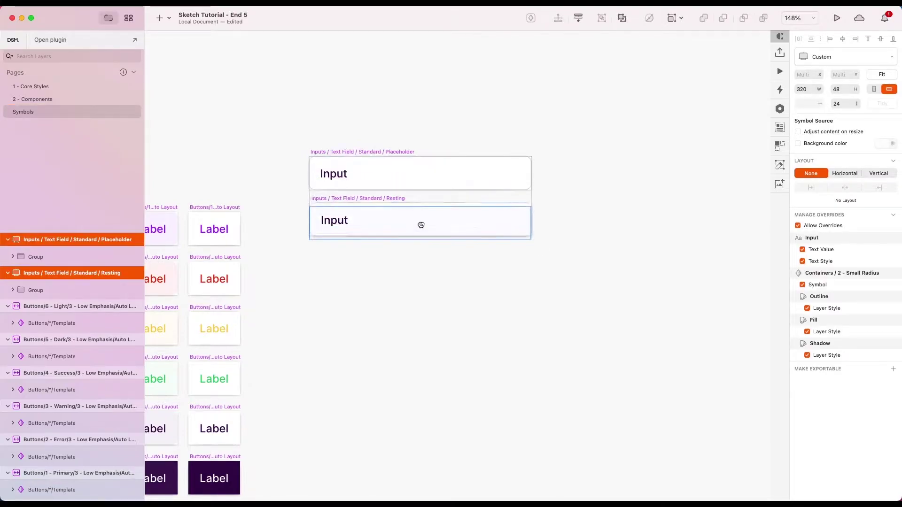
click(421, 292)
Step: Apply the document's 5 - Dark / 4 - Disabled / 7 - Regular / 1 - Left text style to the Placeholder symbol's Input text
double_click(334, 173)
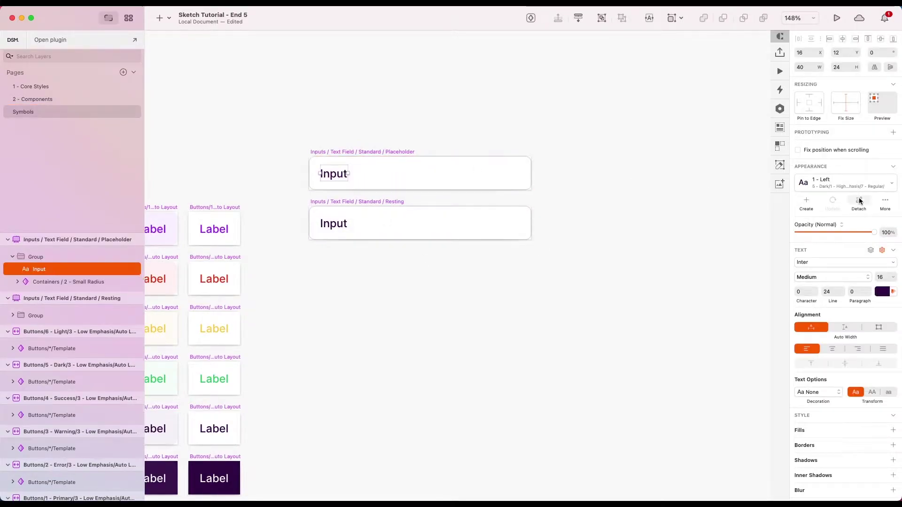
click(852, 185)
mouse_move(775, 291)
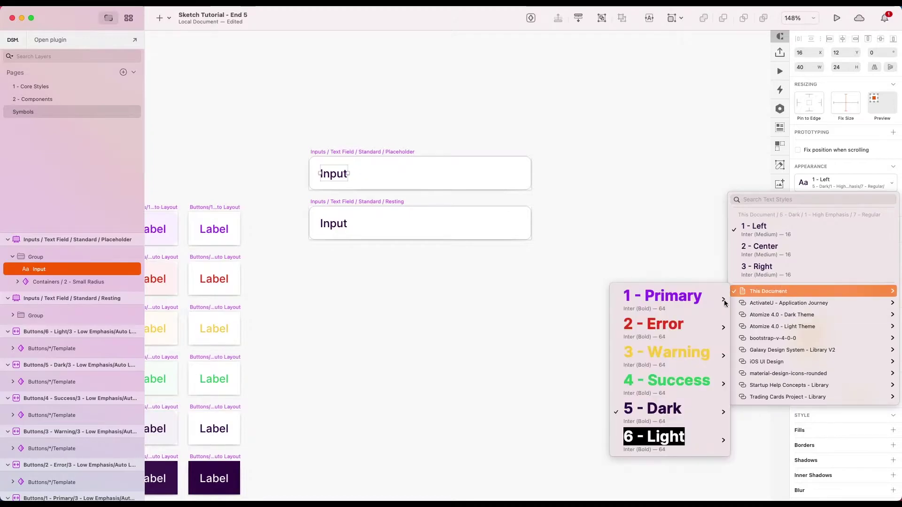
mouse_move(692, 416)
mouse_move(512, 478)
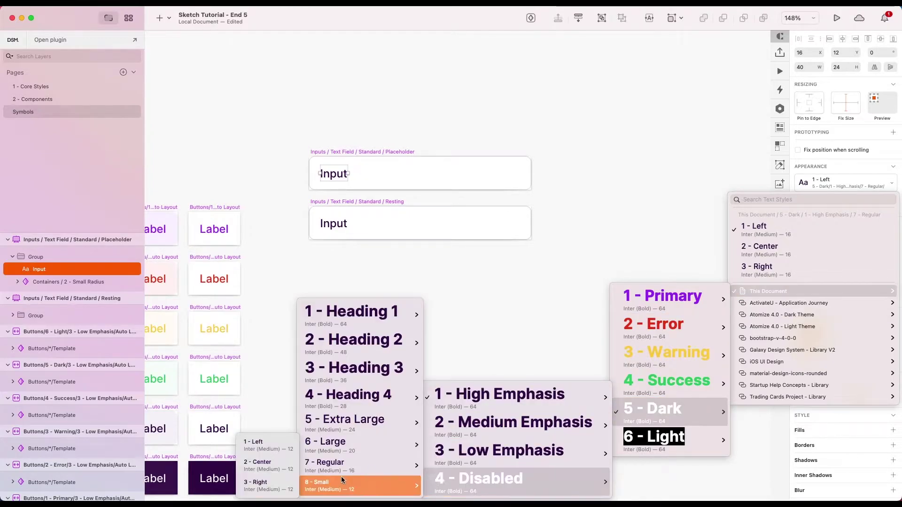
mouse_move(329, 467)
click(274, 466)
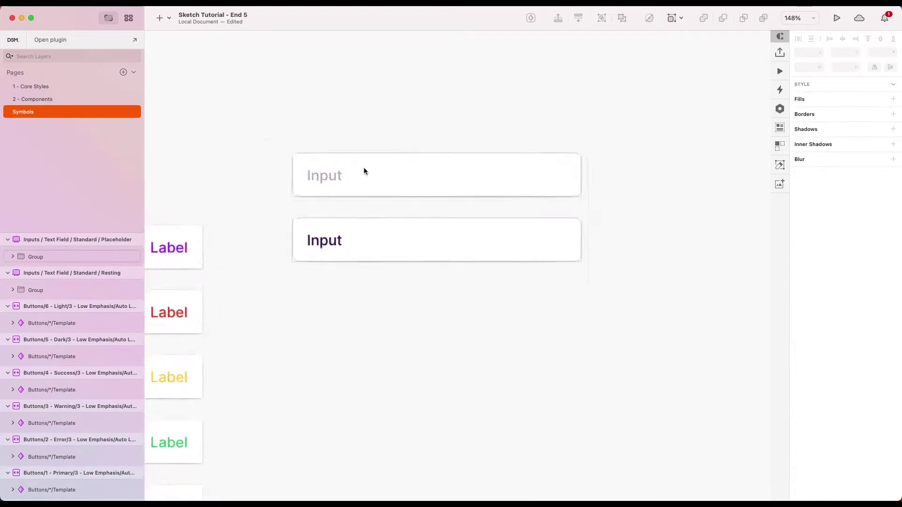
Step: Widen the Resting symbol's Input text to 288 and pin it to the left and right edges
scroll(364, 167, up, 1)
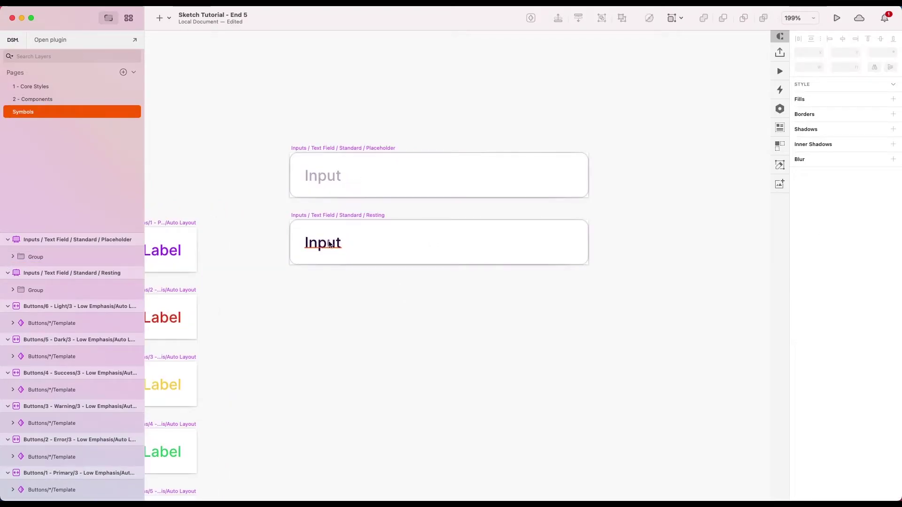
super+click(331, 244)
drag(342, 243, 573, 242)
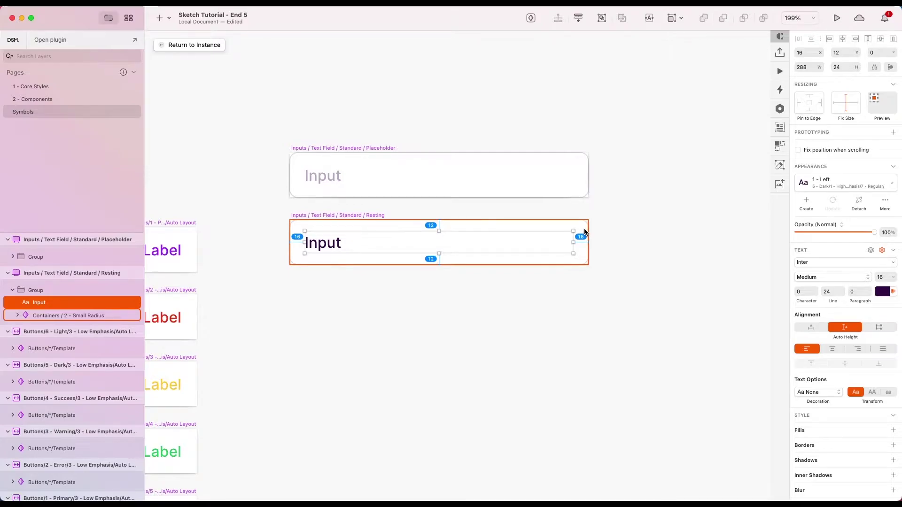
click(799, 103)
click(820, 103)
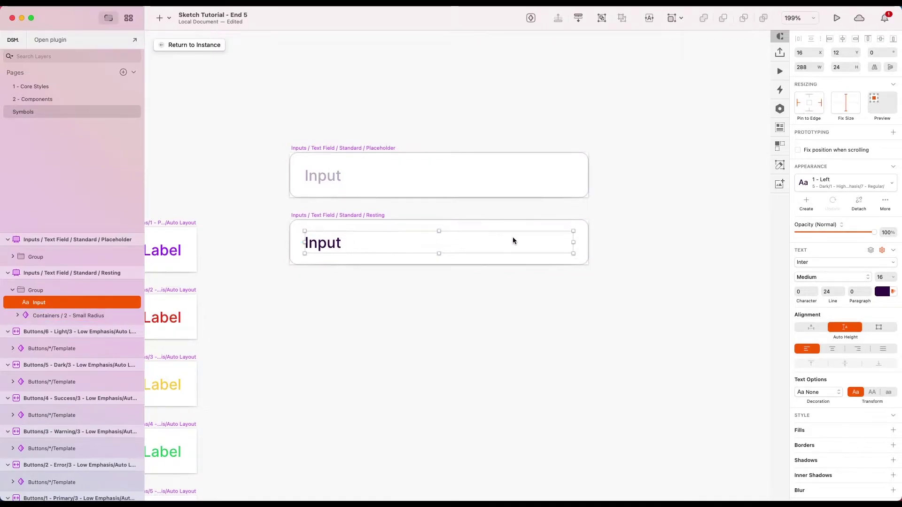
Step: Set the Placeholder symbol's Input text width to 288 and pin it to the left and right edges
click(306, 176)
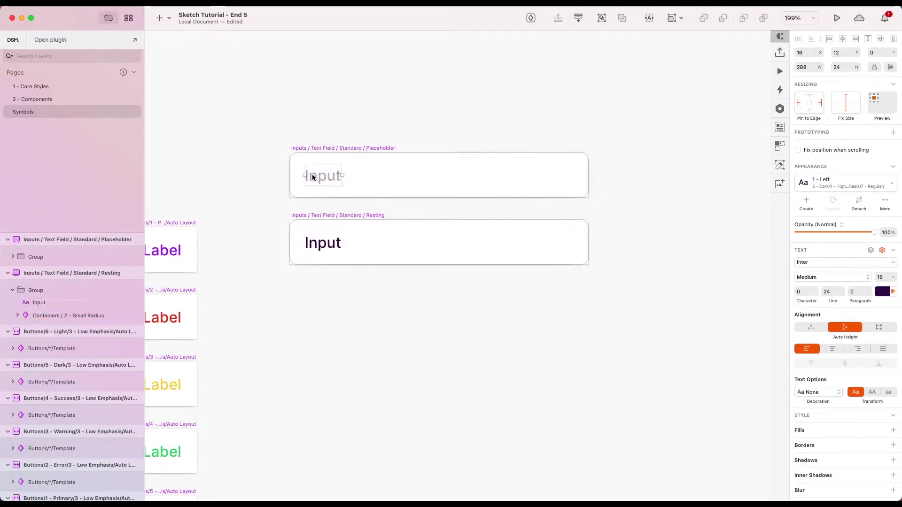
drag(574, 175, 570, 175)
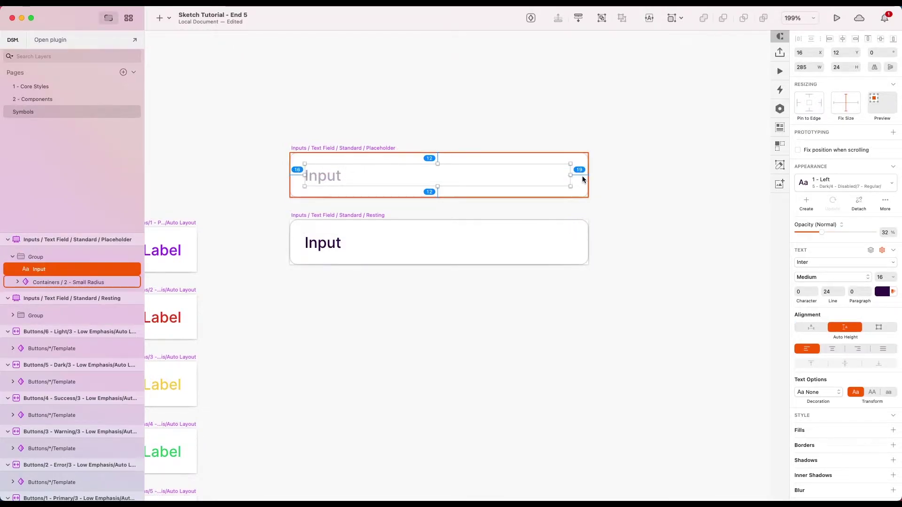
text(3)
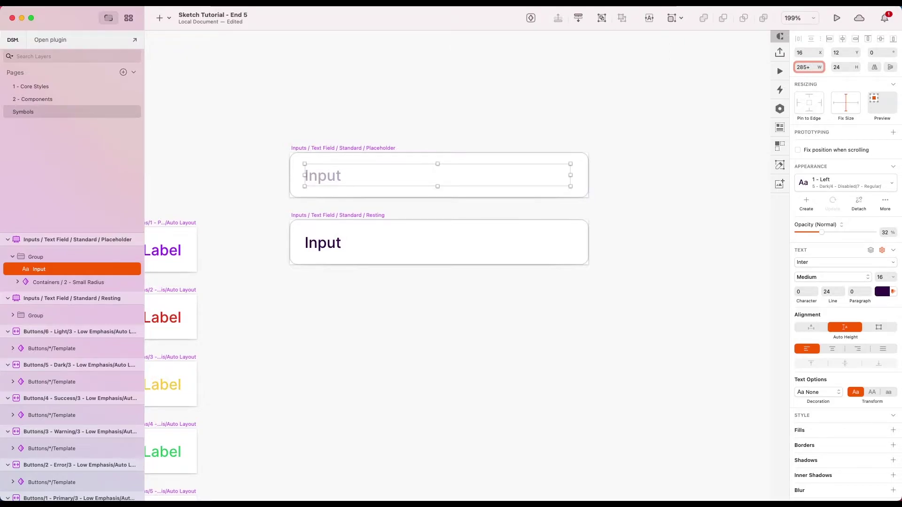
key(Return)
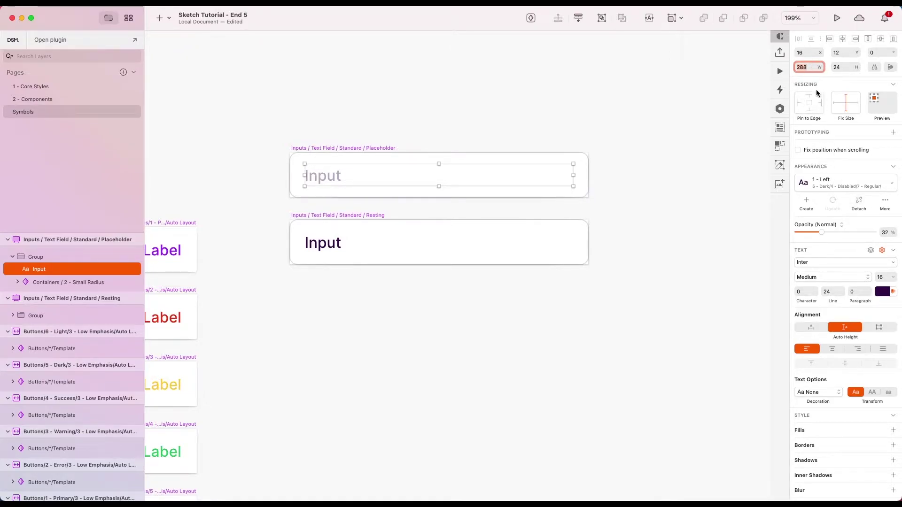
click(798, 103)
click(819, 103)
click(630, 241)
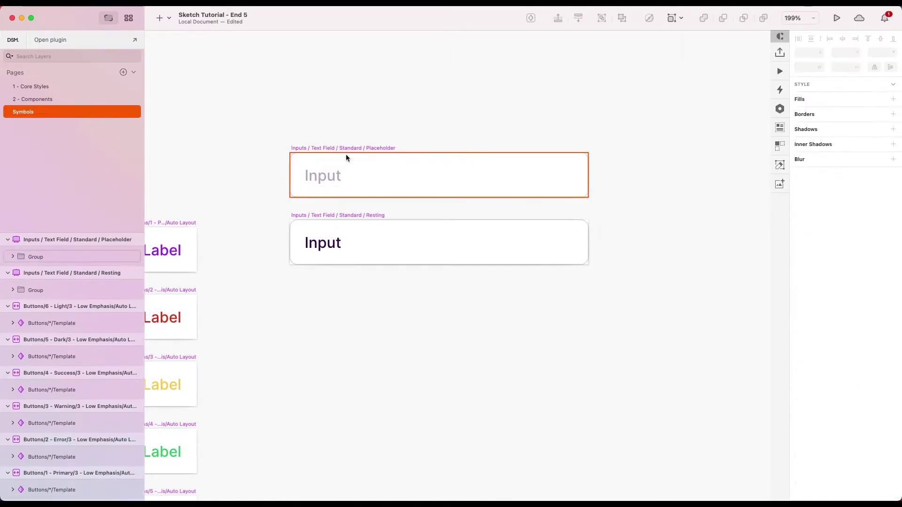
Step: Go back to the 2 - Components page and narrow the input instance on the Inputs artboard to about 247 wide
scroll(335, 156, down, 5)
click(94, 8)
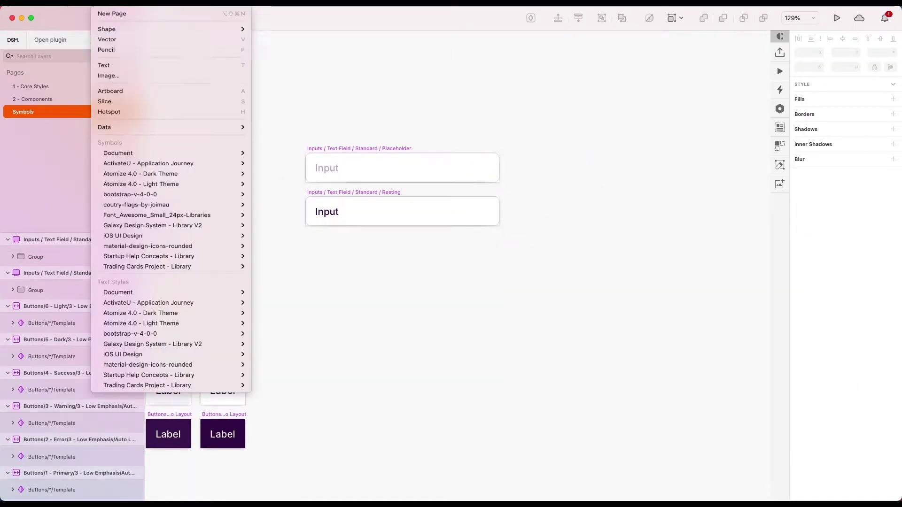
click(290, 66)
click(51, 97)
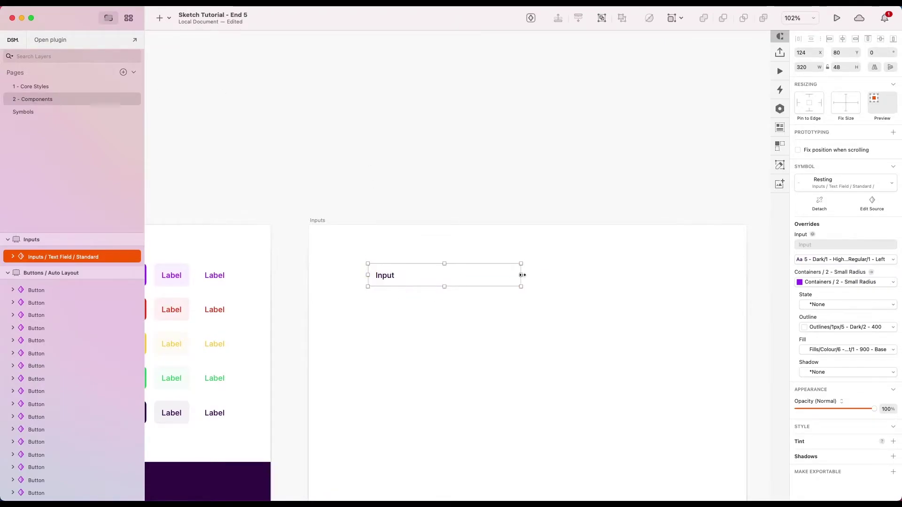
drag(521, 275, 484, 278)
click(409, 288)
click(385, 277)
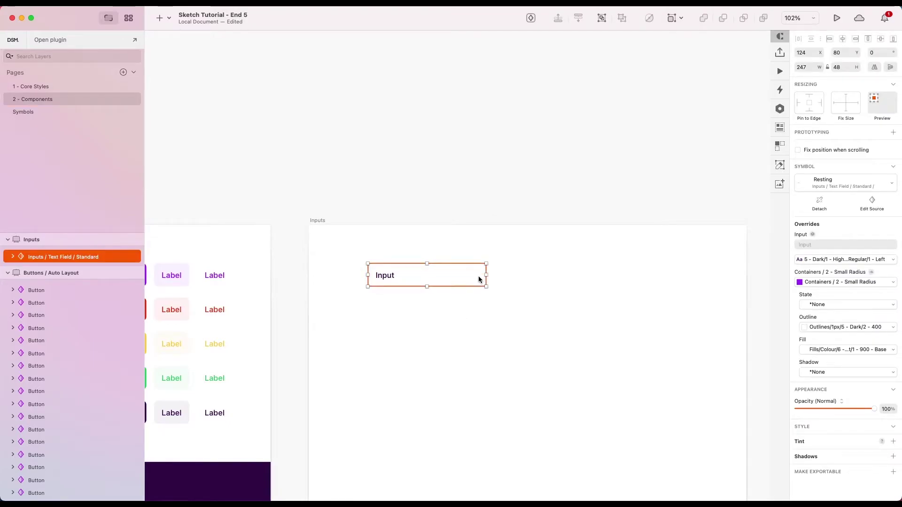
Step: Restore the input instance on the Inputs artboard to 320 wide and return to the Symbols page
double_click(477, 272)
key(Escape)
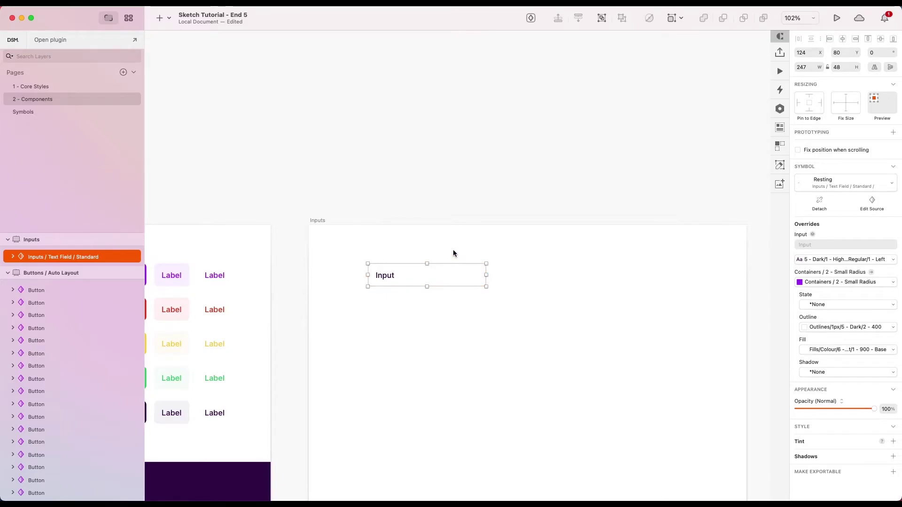
click(56, 111)
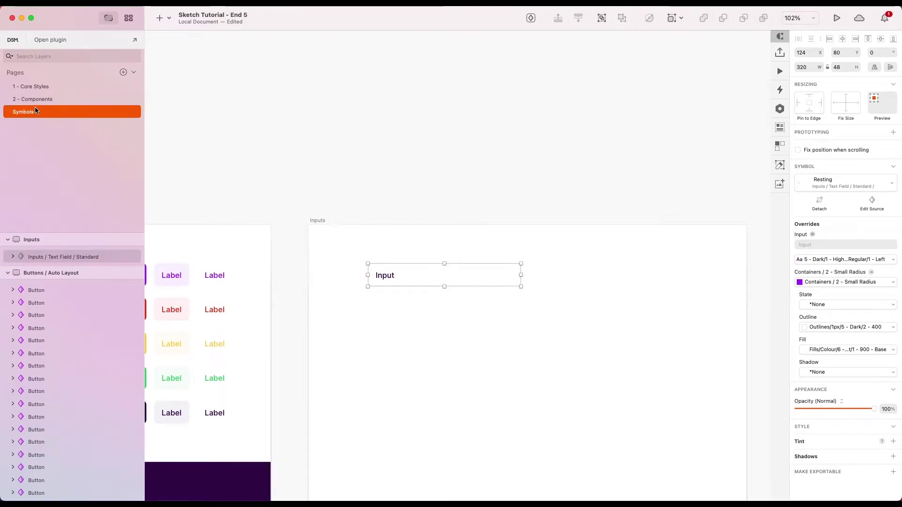
Step: Duplicate the Resting text field symbol directly below the original and rename the copy Inputs / Text Field / Standard / Focused
scroll(359, 161, up, 5)
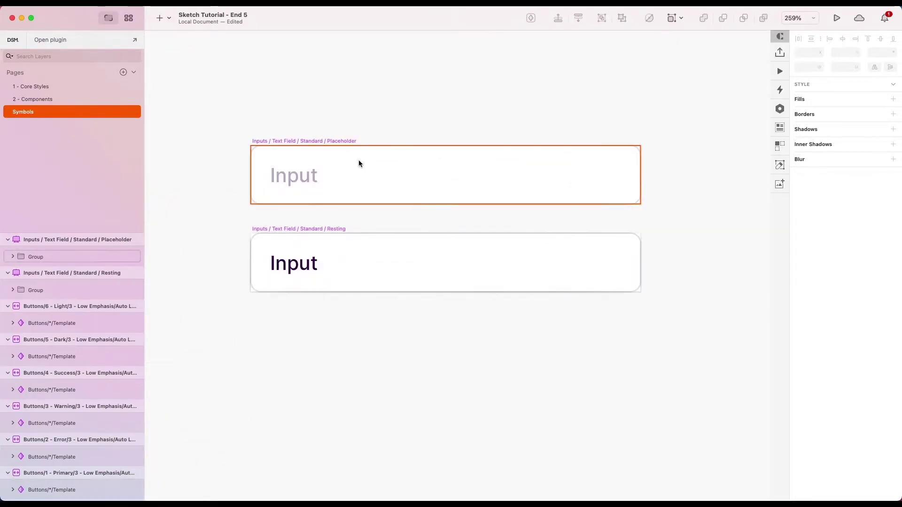
scroll(359, 159, down, 2)
click(349, 252)
scroll(349, 251, down, 2)
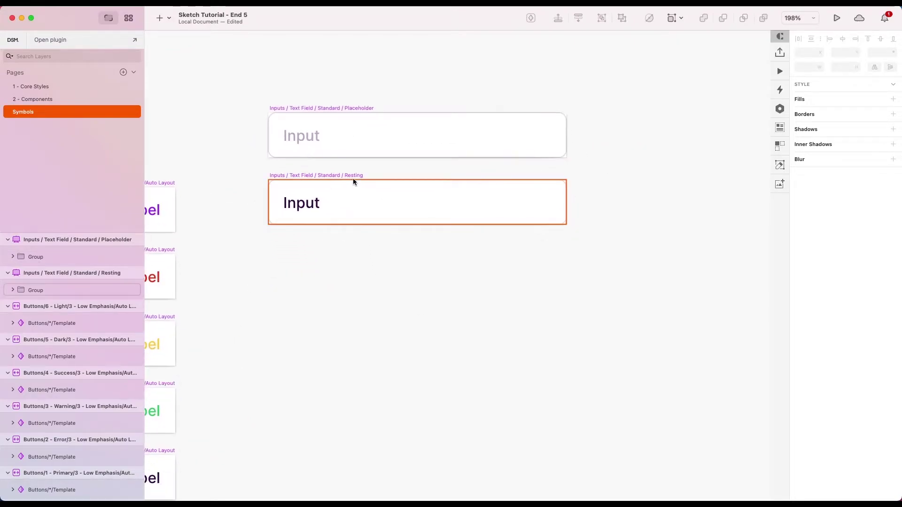
drag(347, 177, 346, 242)
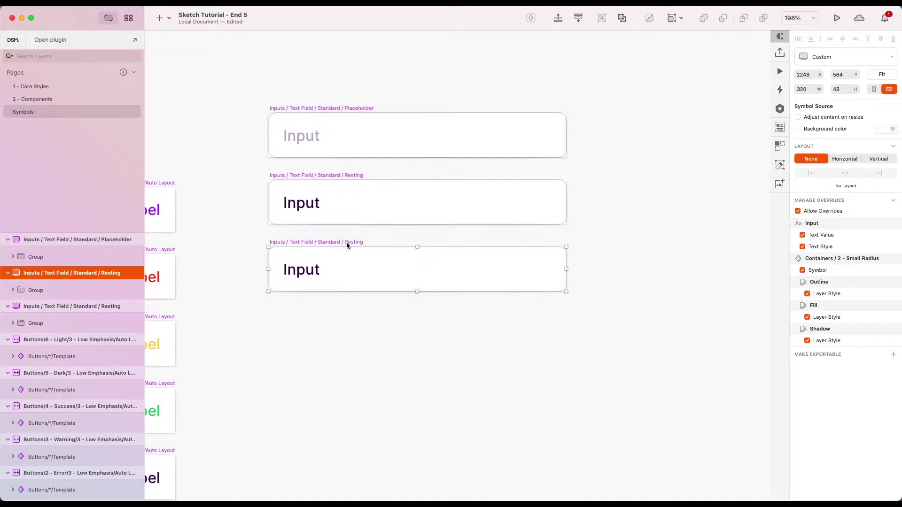
double_click(117, 273)
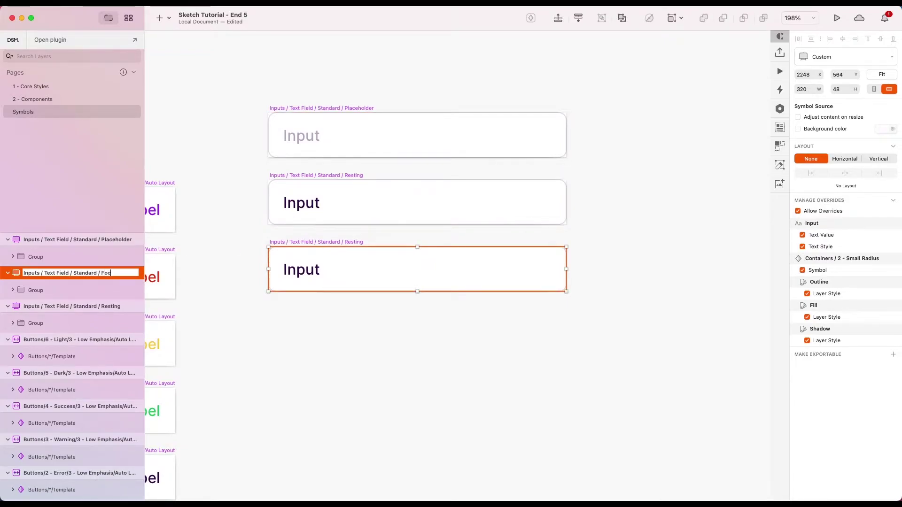
click(348, 366)
Step: Set the Outline override of the Focused symbol's container to the document's Outlines/2px/1 - Primary/1 - 900 style
super+click(315, 284)
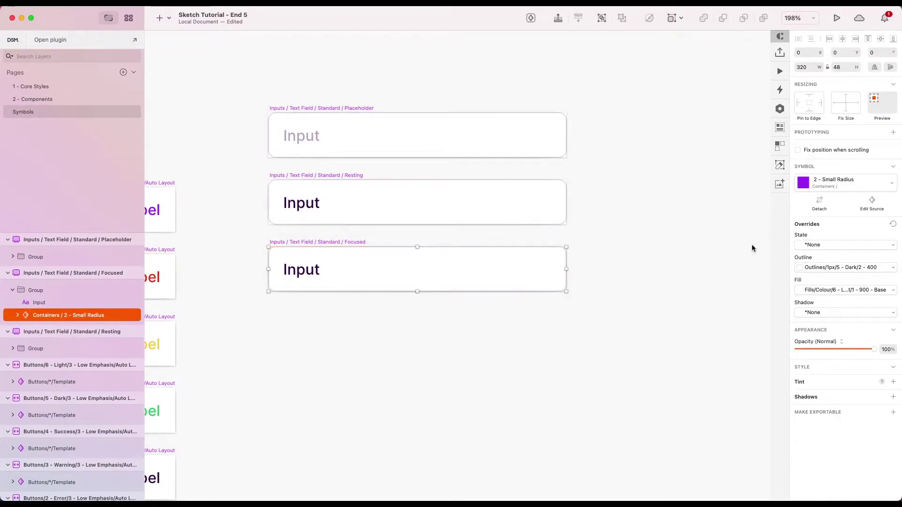
click(832, 268)
mouse_move(811, 354)
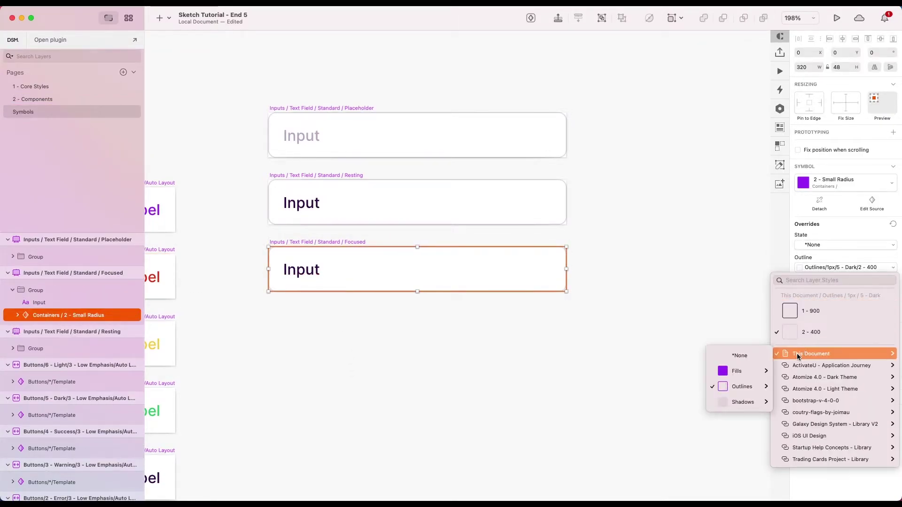
mouse_move(737, 372)
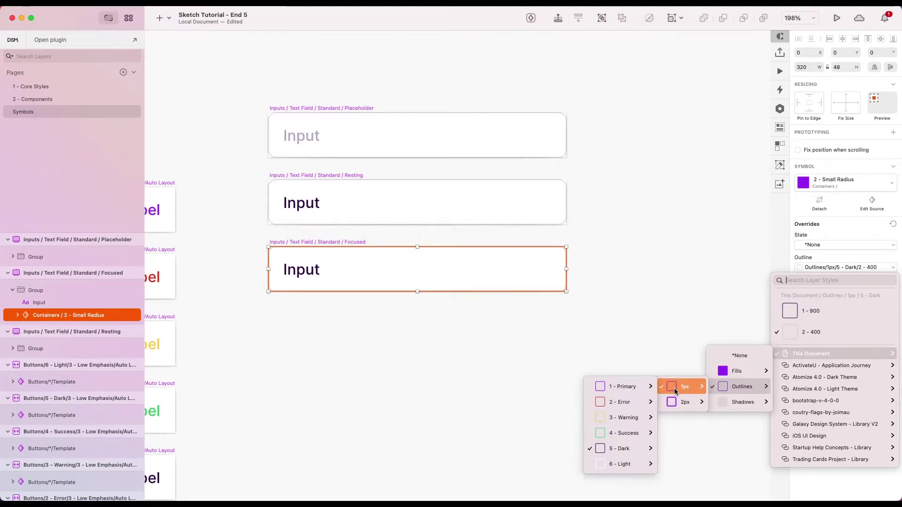
mouse_move(675, 406)
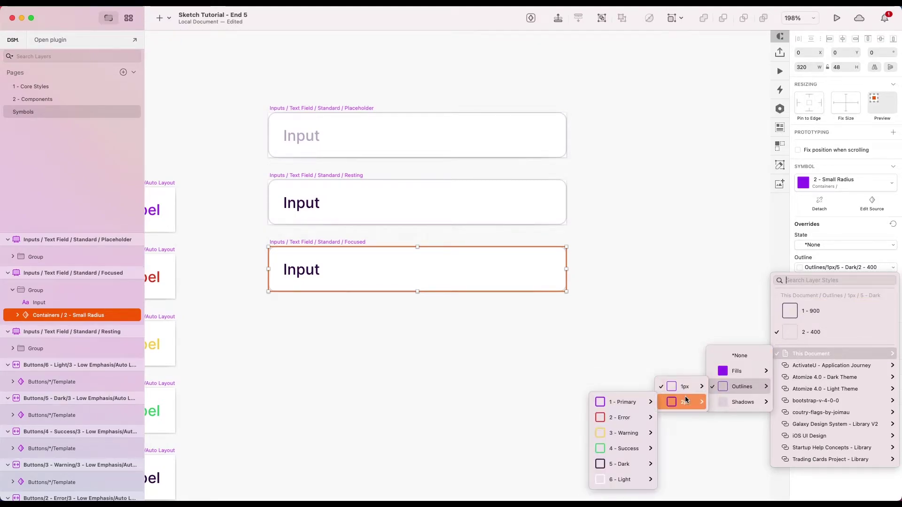
mouse_move(624, 402)
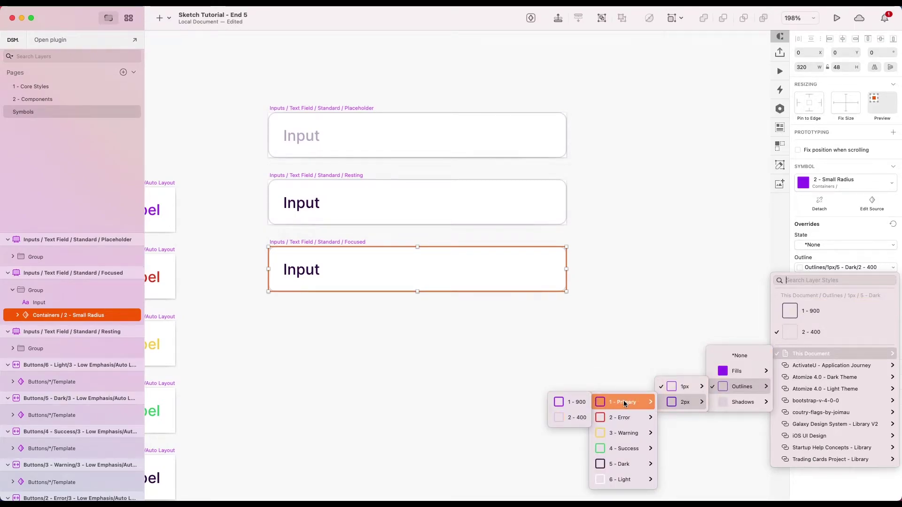
click(572, 402)
click(596, 297)
scroll(596, 297, down, 5)
scroll(595, 297, up, 5)
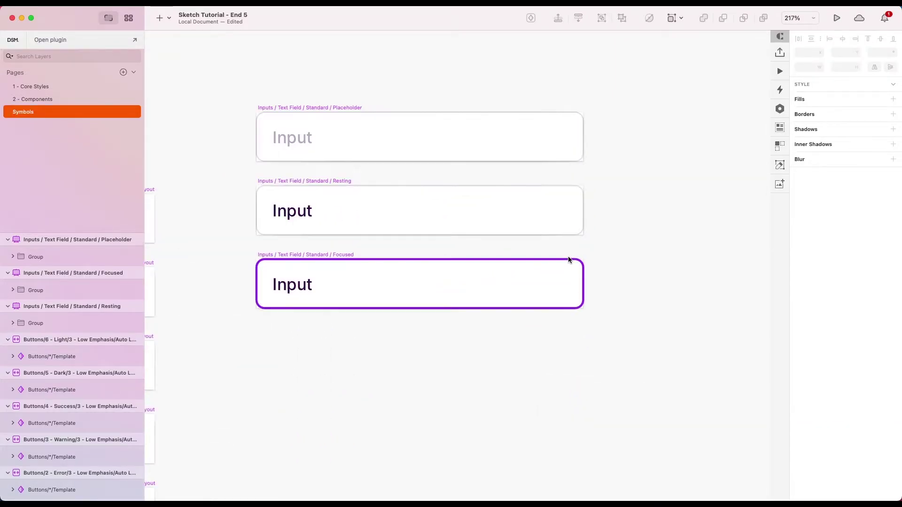
Step: Duplicate the Focused symbol directly below the original and rename the copy Inputs / Text Field / Standard / Error
scroll(621, 314, down, 3)
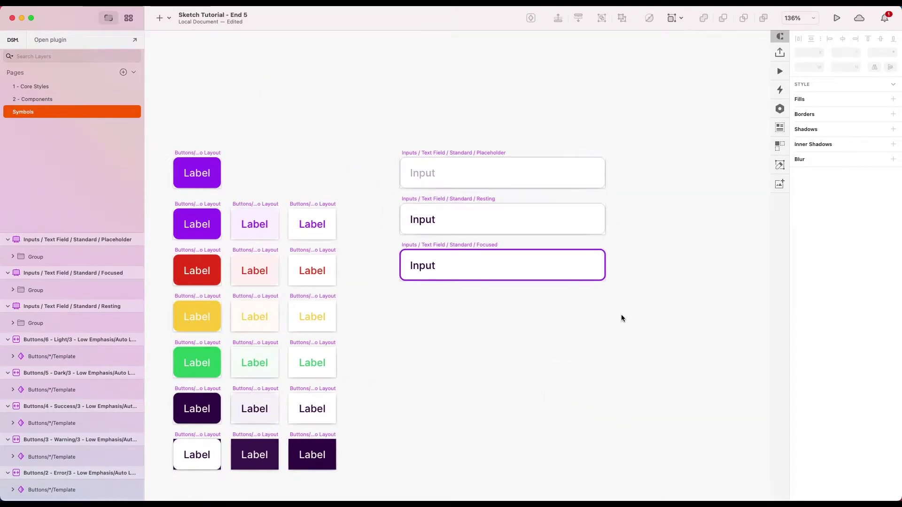
drag(483, 257, 483, 304)
double_click(109, 273)
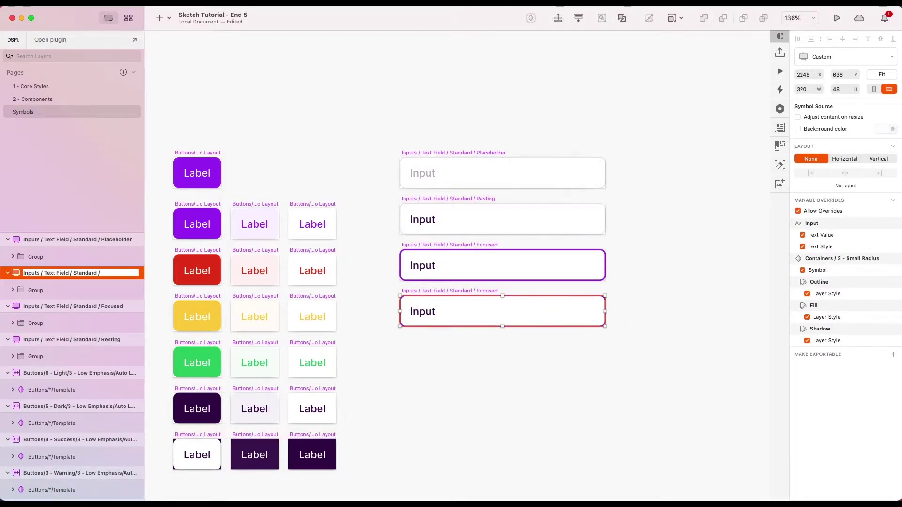
click(499, 366)
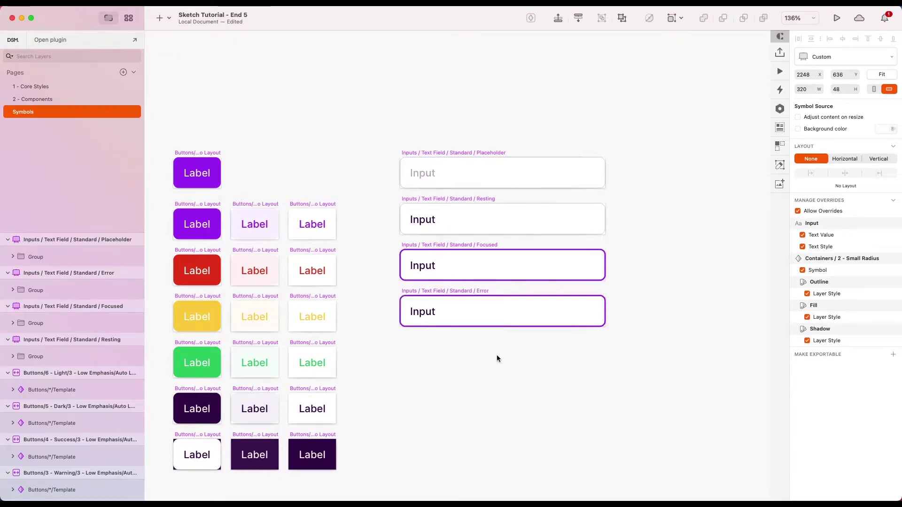
Step: Set the Outline override of the Error symbol's container to the document's Outlines/2px/2 - Error/1 - 900 style
super+click(510, 319)
click(827, 267)
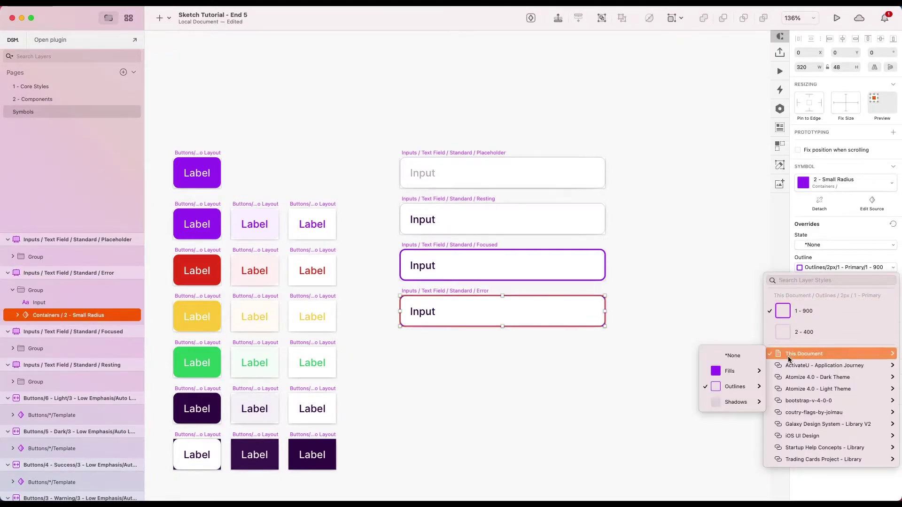
mouse_move(728, 384)
mouse_move(673, 403)
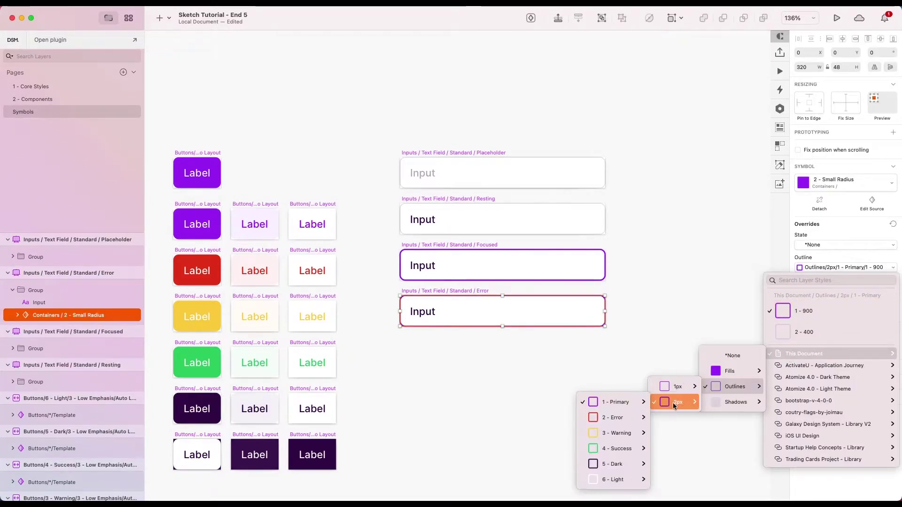
click(616, 416)
click(564, 366)
Step: Duplicate the Error symbol directly below the original and rename the copy Inputs / Text Field / Standard / Success
click(481, 292)
mouse_move(481, 329)
mouse_down()
mouse_move(481, 347)
mouse_move(481, 337)
mouse_up()
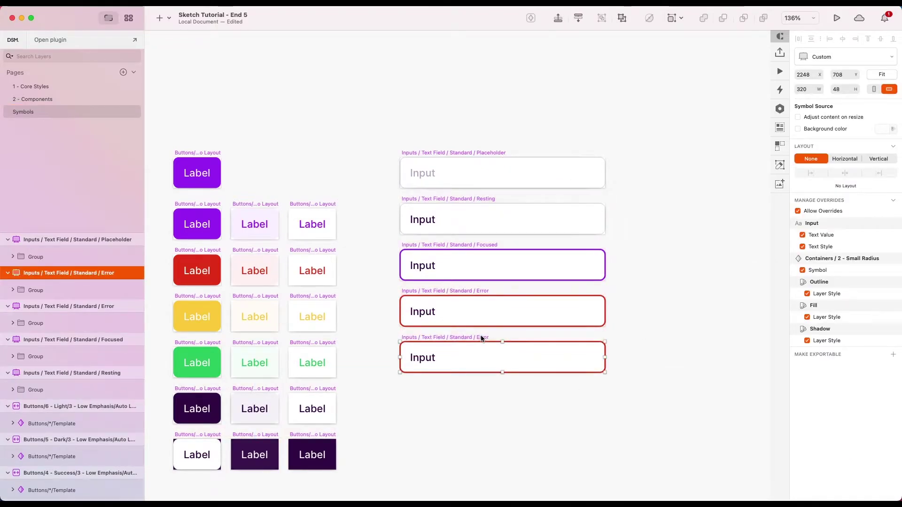
double_click(108, 272)
key(BackSpace)
key(BackSpace)
key(BackSpace)
key(BackSpace)
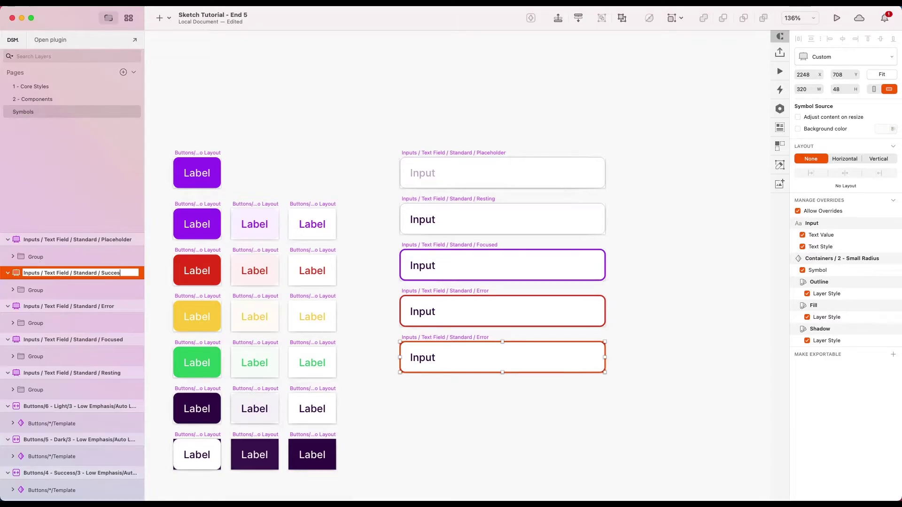
click(497, 405)
Step: Set the Outline override of the Success symbol's container to the document's Outlines/2px/4 - Success/1 - 900 style
double_click(469, 346)
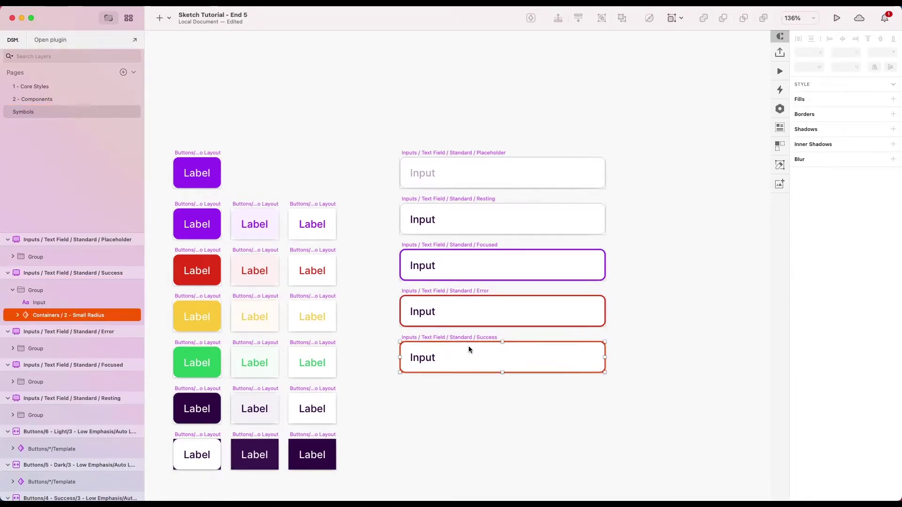
click(827, 267)
mouse_move(808, 354)
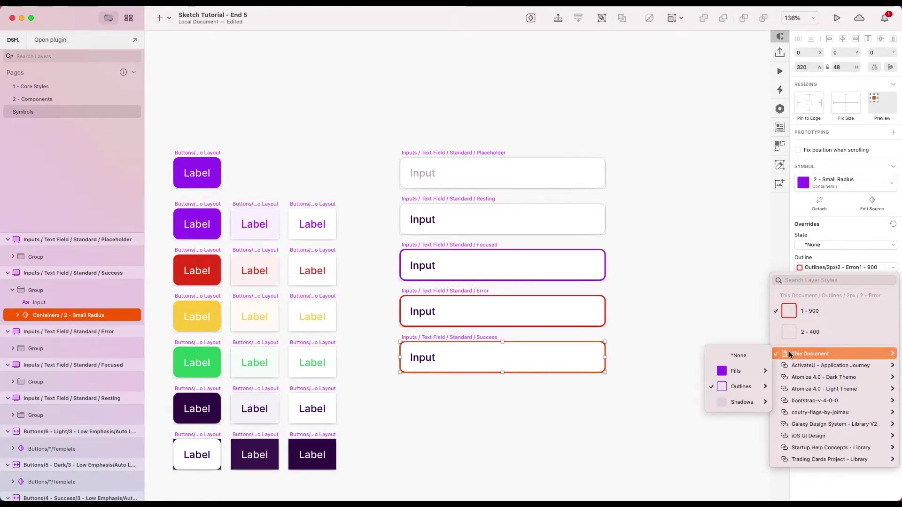
mouse_move(740, 387)
mouse_move(681, 402)
mouse_move(613, 449)
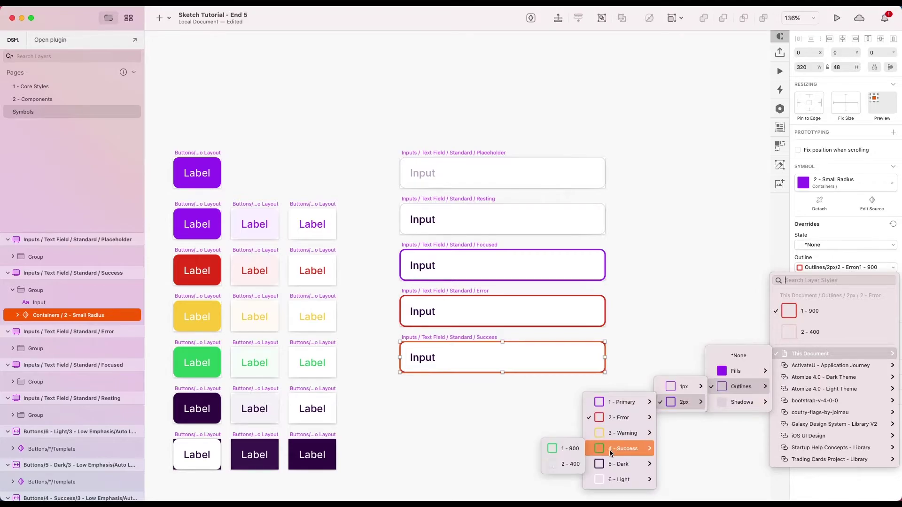
click(576, 451)
click(688, 336)
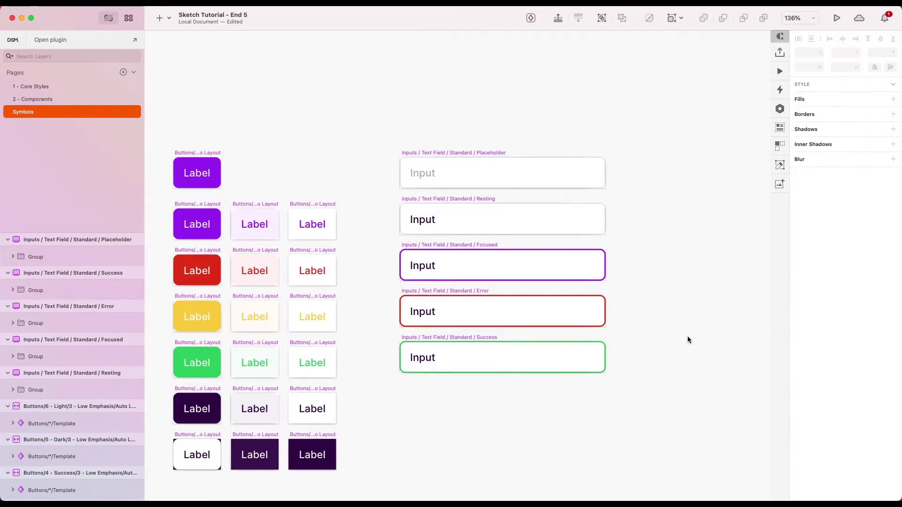
scroll(688, 336, down, 3)
scroll(688, 336, right, 2)
scroll(614, 284, up, 3)
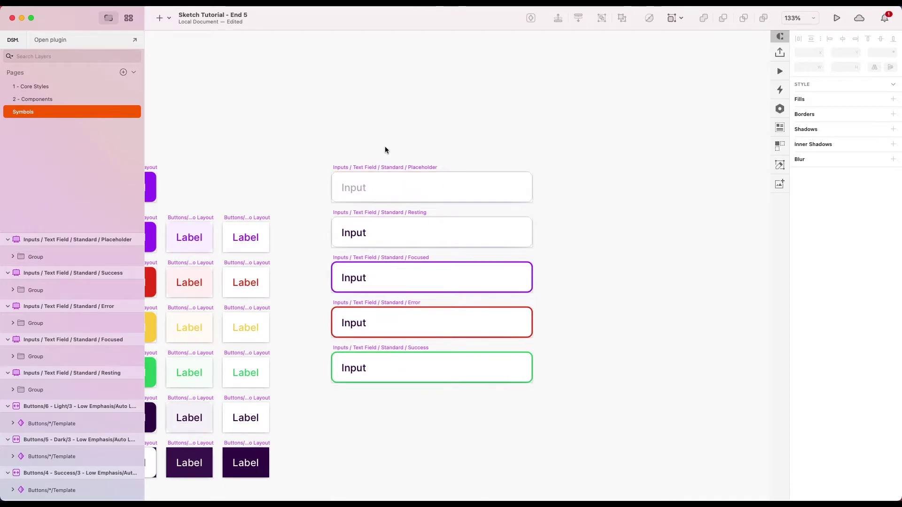
scroll(376, 160, up, 5)
scroll(398, 238, down, 4)
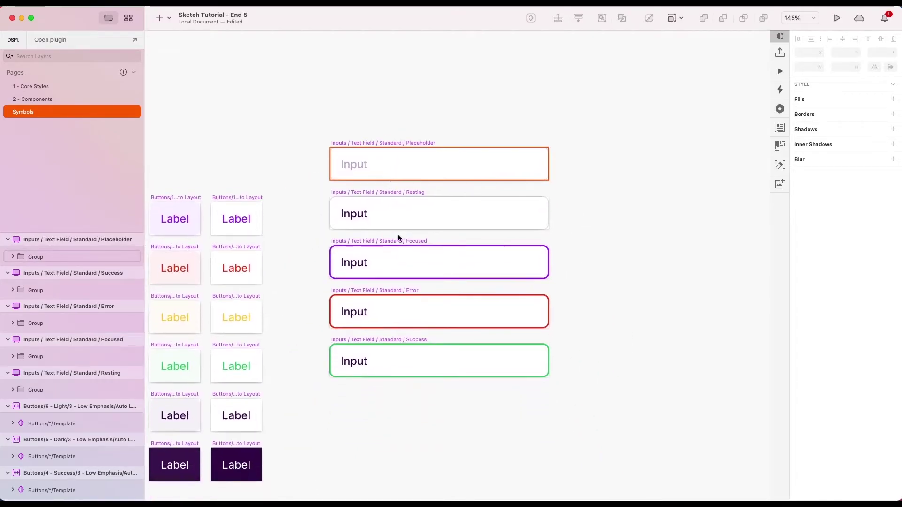
scroll(453, 203, down, 2)
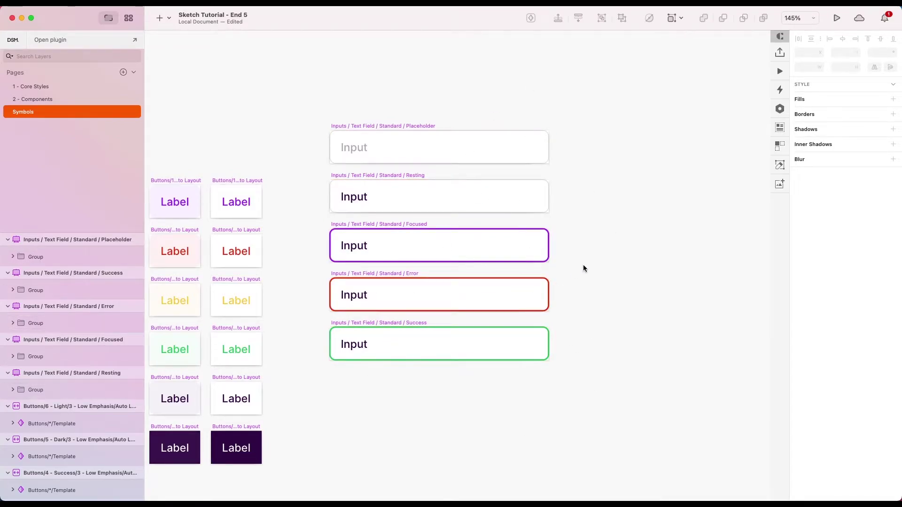
Step: Duplicate the Placeholder symbol and place the copy 24 below the Success symbol, aligned with the column of text fields
scroll(591, 277, down, 3)
scroll(578, 254, right, 2)
scroll(562, 224, up, 3)
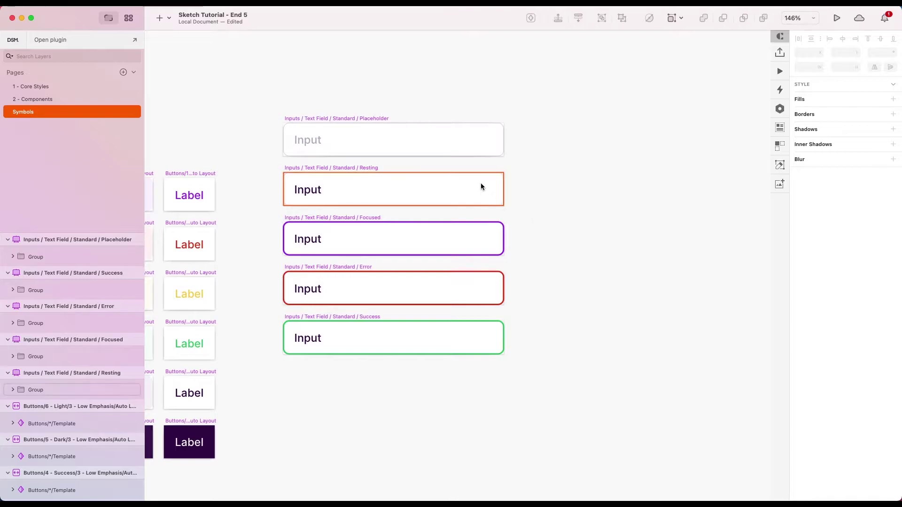
drag(334, 122, 343, 365)
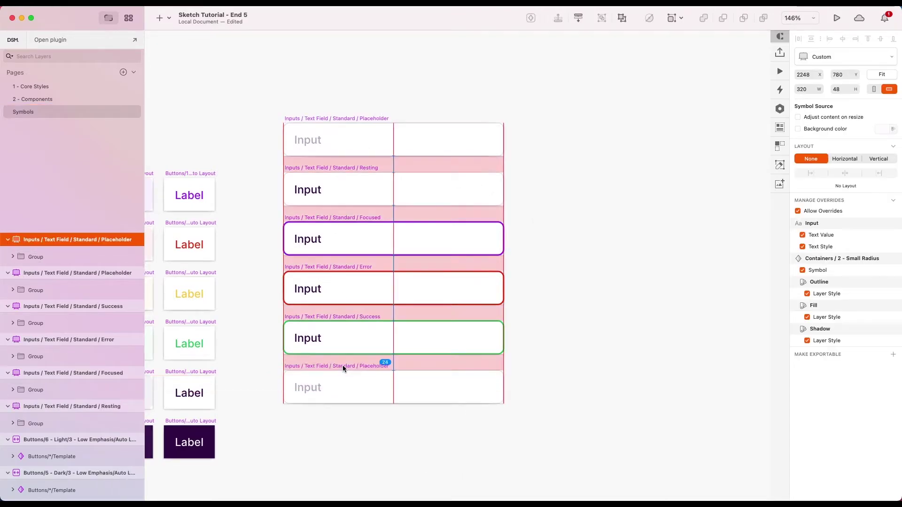
click(317, 406)
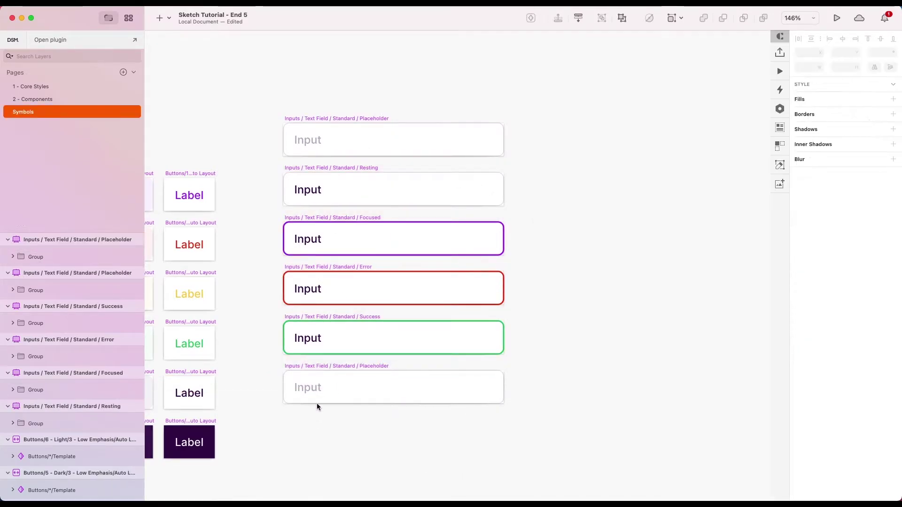
Step: Set the Fill override of the copied Placeholder symbol's container to the document's Fills/Colour/5 - Dark/8 - 200 style
click(309, 376)
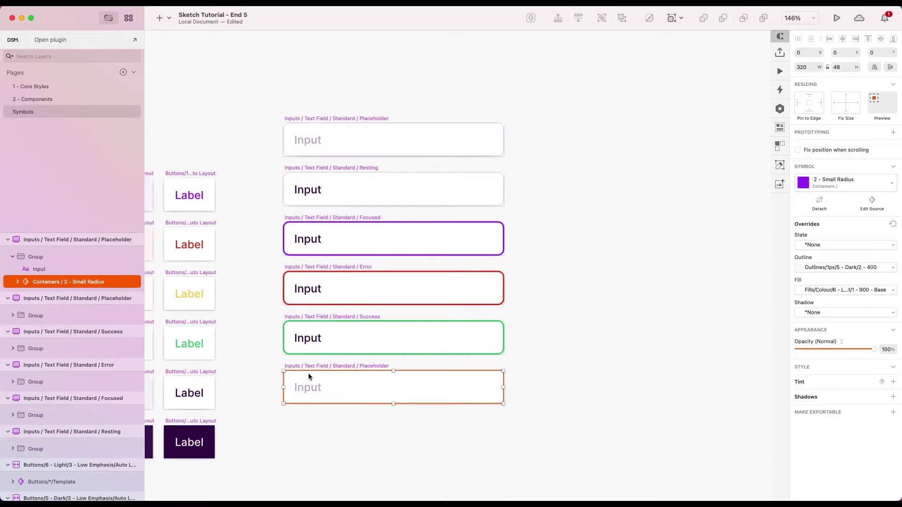
click(840, 289)
mouse_move(788, 385)
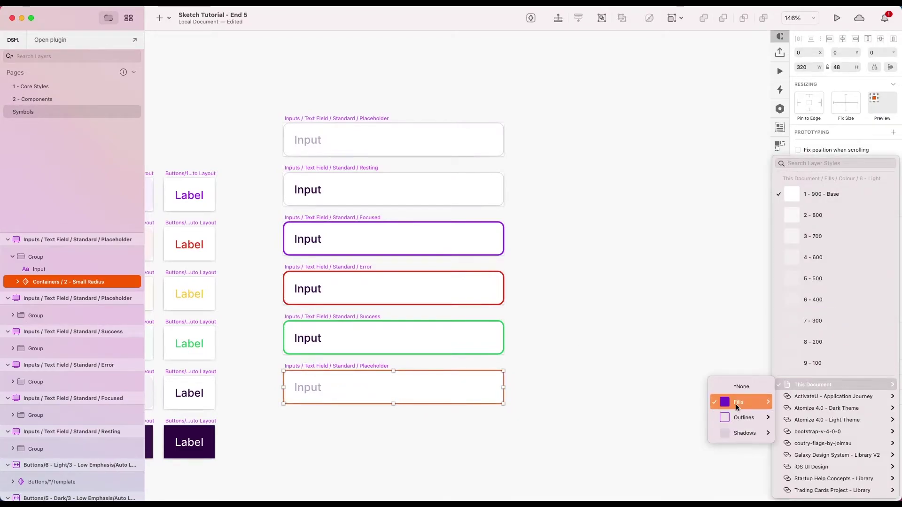
mouse_move(736, 402)
mouse_move(695, 410)
mouse_move(607, 464)
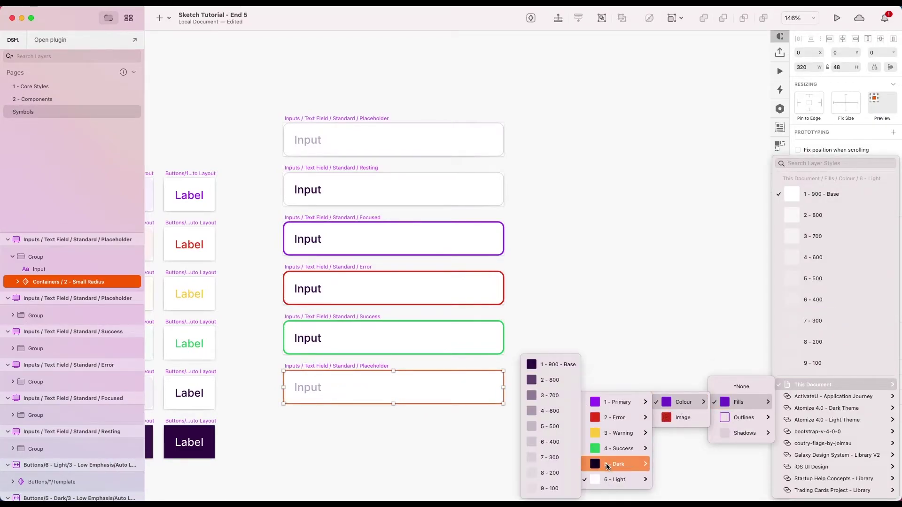
click(556, 472)
click(554, 405)
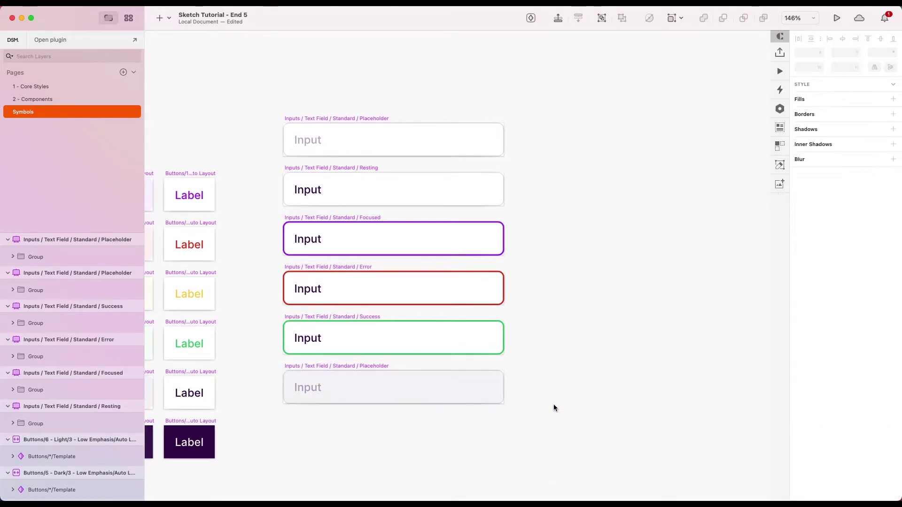
scroll(554, 405, down, 3)
scroll(528, 292, up, 5)
click(368, 373)
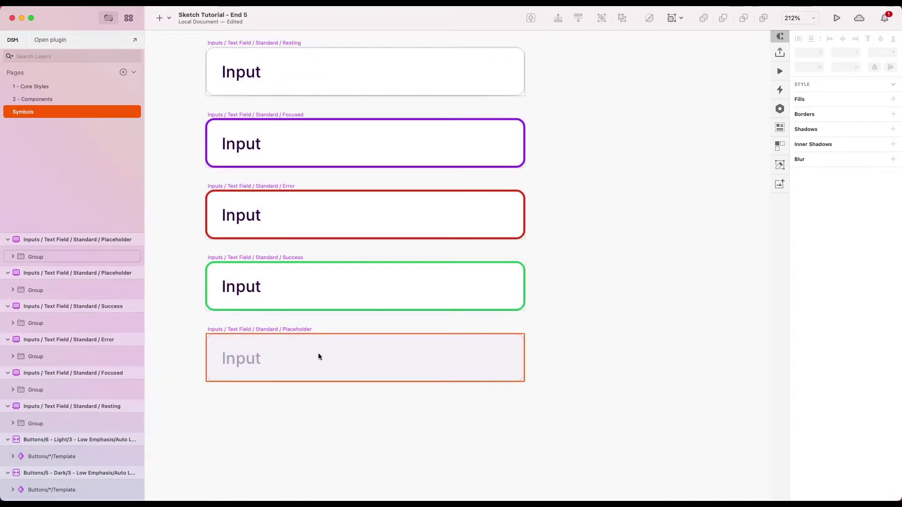
scroll(585, 333, down, 3)
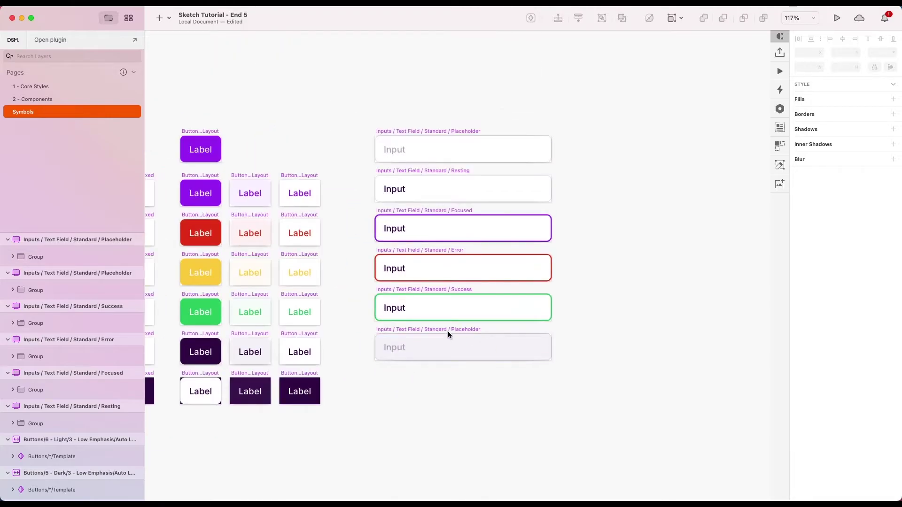
Step: Rename the grey-filled copy of the Placeholder symbol as Inputs / Text Field / Standard / Disabled
scroll(448, 332, up, 3)
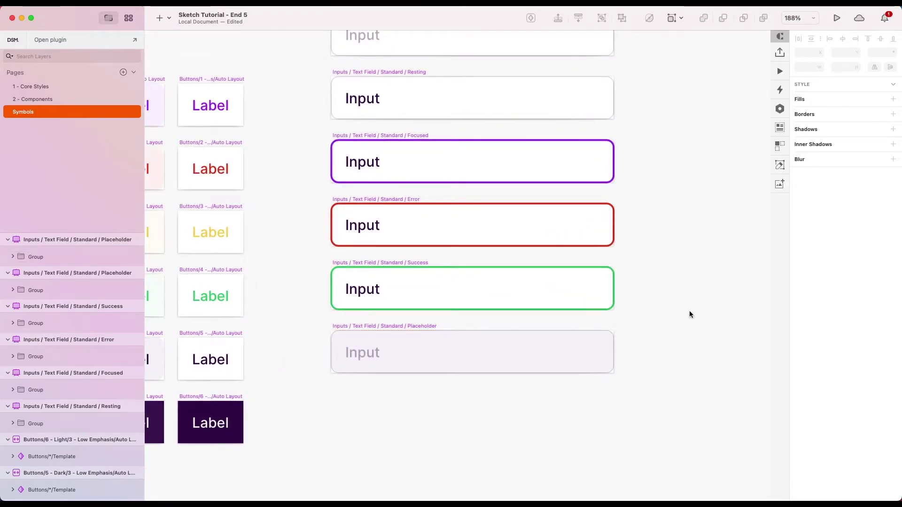
click(85, 242)
double_click(86, 242)
key(Right)
key(BackSpace)
key(BackSpace)
key(BackSpace)
key(BackSpace)
key(BackSpace)
key(BackSpace)
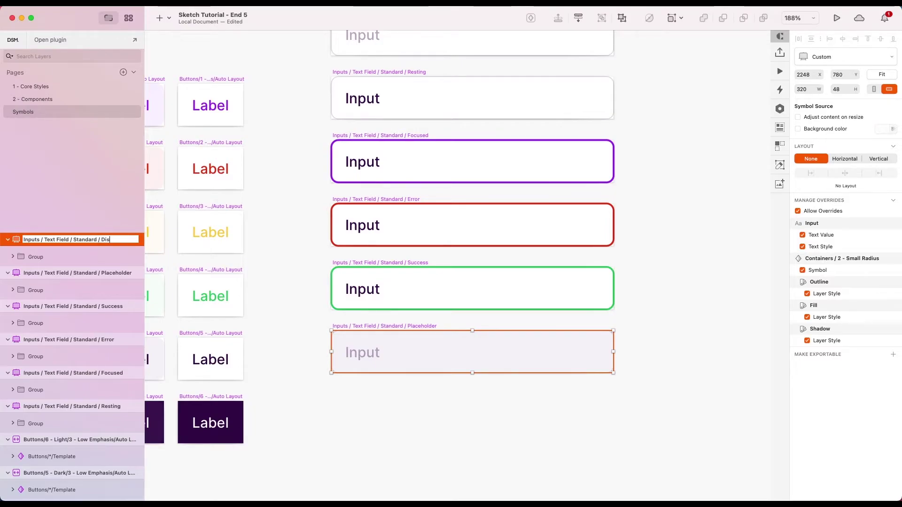
text(Disabled)
key(Return)
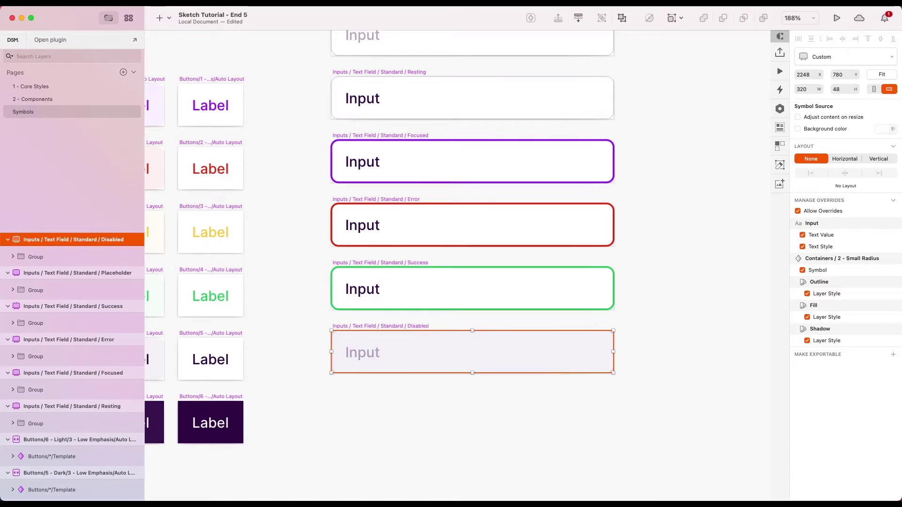
click(708, 263)
Step: Insert an instance of the document's Inputs / Text Field / Standard / Resting symbol beside the Placeholder symbol at X 2600, Y 420
scroll(704, 260, down, 5)
scroll(704, 260, right, 5)
scroll(644, 223, up, 3)
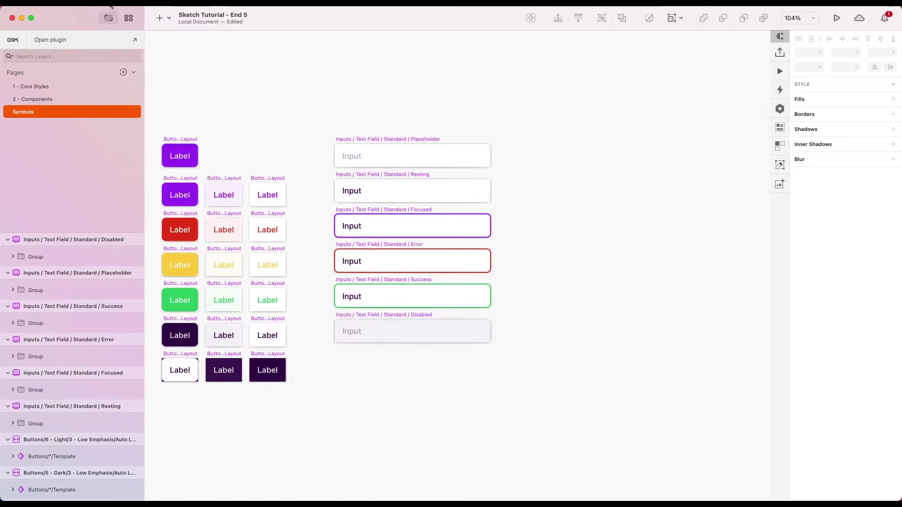
click(110, 5)
mouse_move(157, 153)
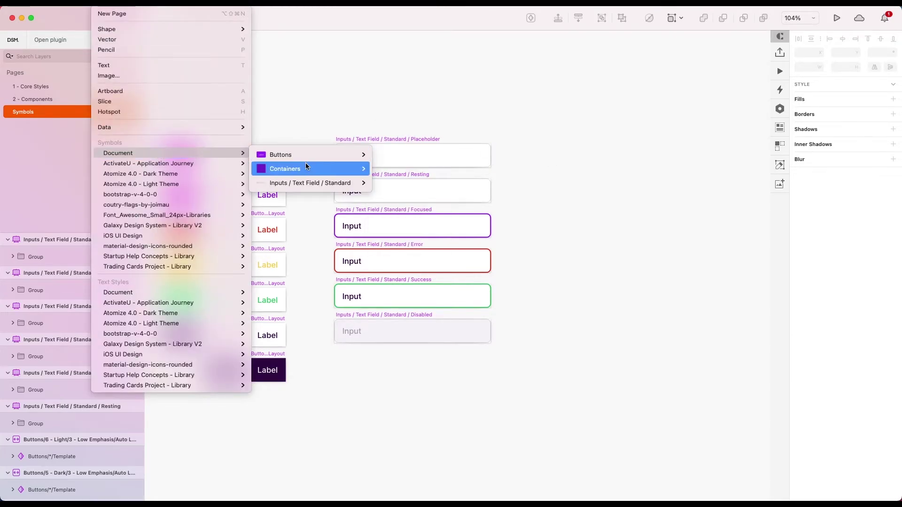
mouse_move(309, 182)
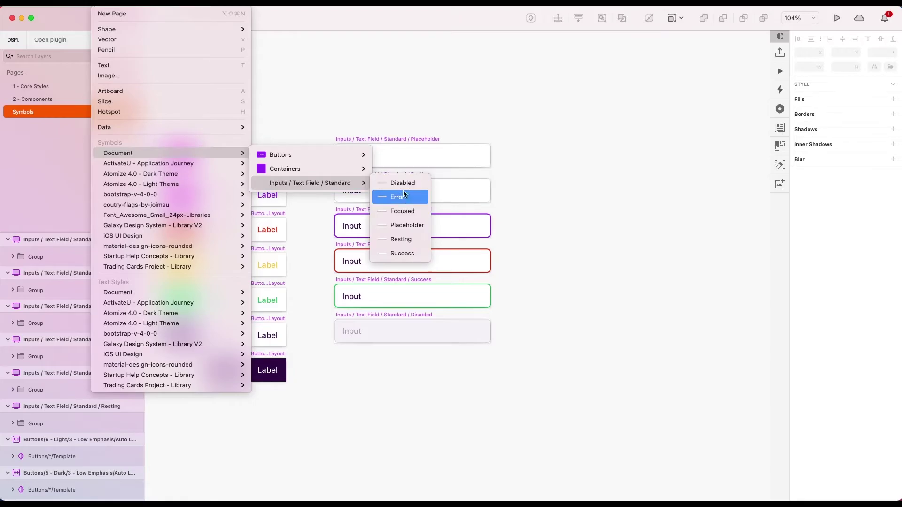
click(402, 240)
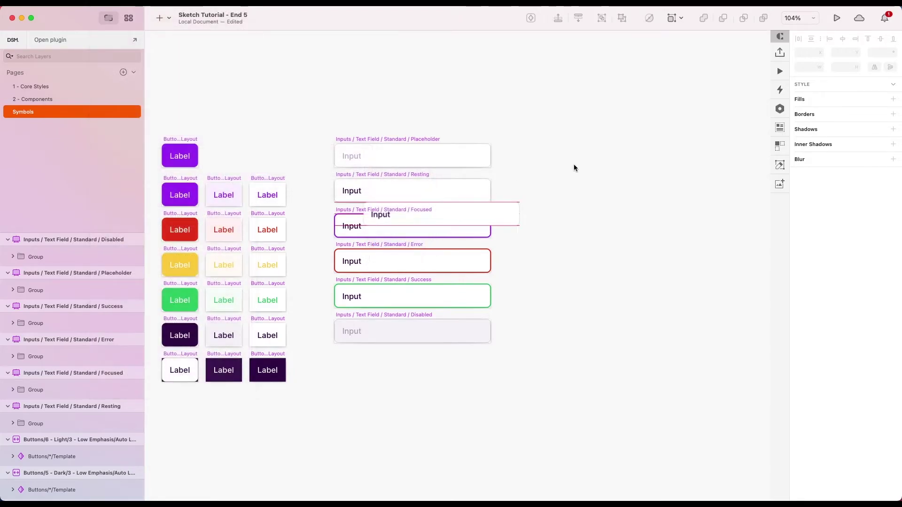
click(586, 155)
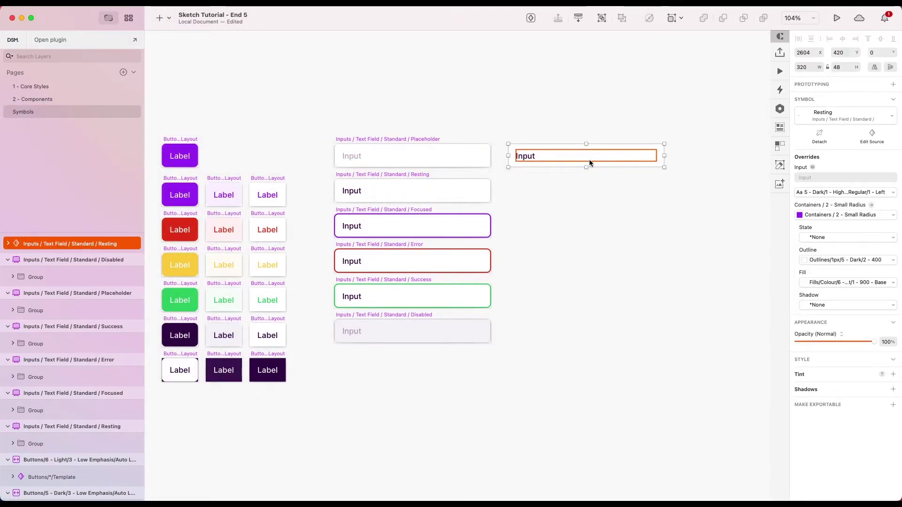
drag(590, 160, 566, 156)
click(573, 171)
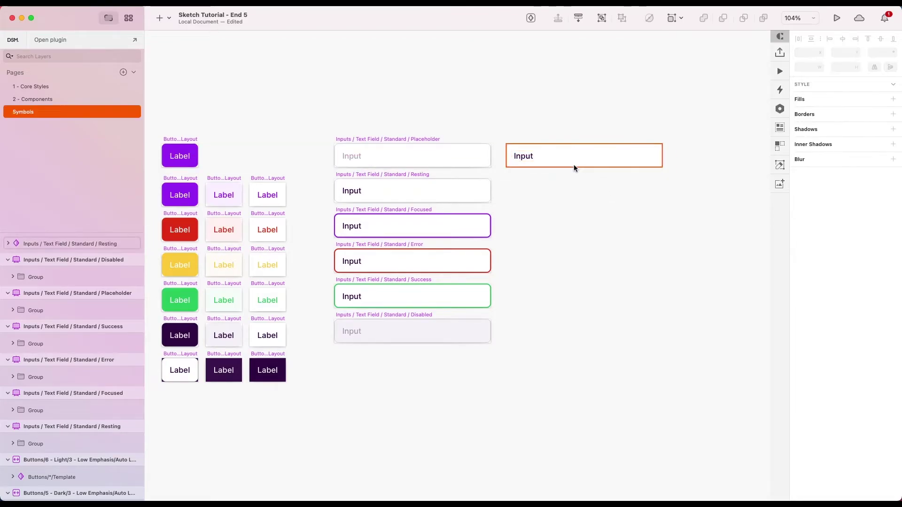
click(574, 165)
Step: Add the text "Label" in the document's 5 - Dark/3 - Low Emphasis/8 - Small/1 - Left style, left-aligned 4 above the Resting instance
scroll(625, 146, right, 3)
scroll(558, 131, up, 4)
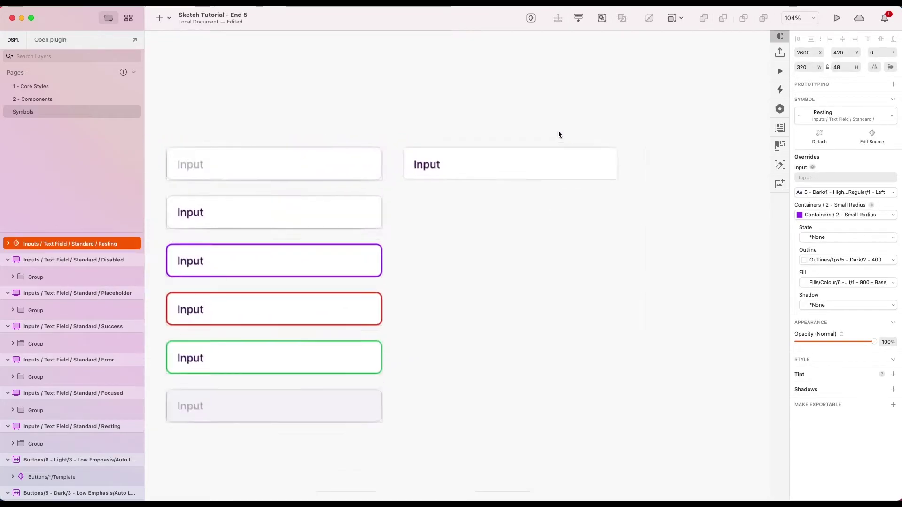
click(115, 6)
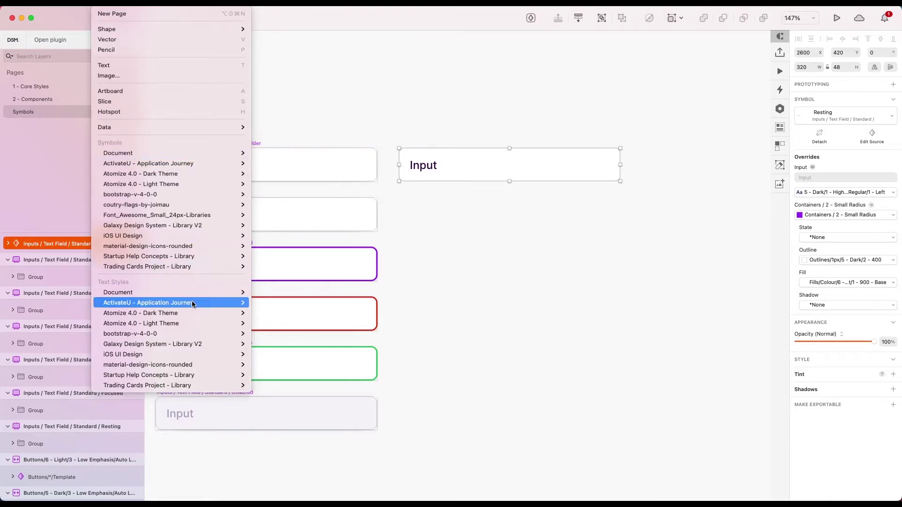
mouse_move(193, 293)
mouse_move(330, 401)
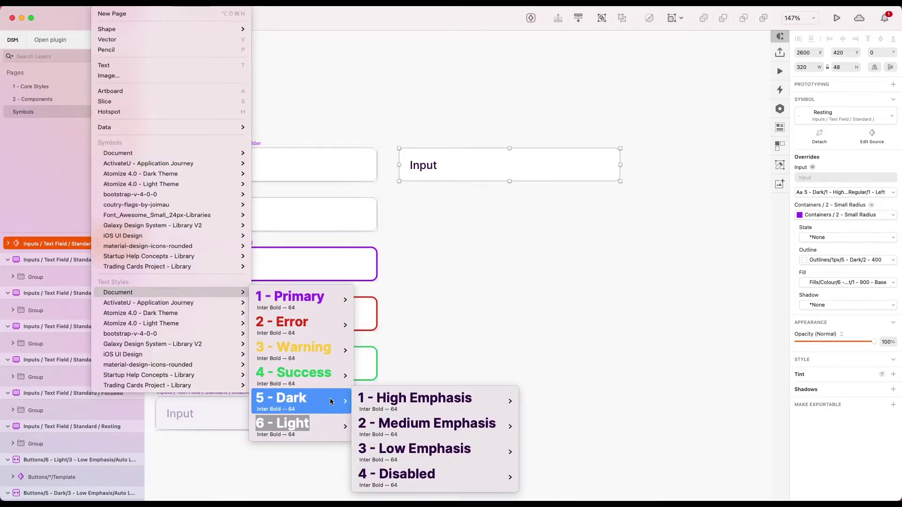
mouse_move(412, 452)
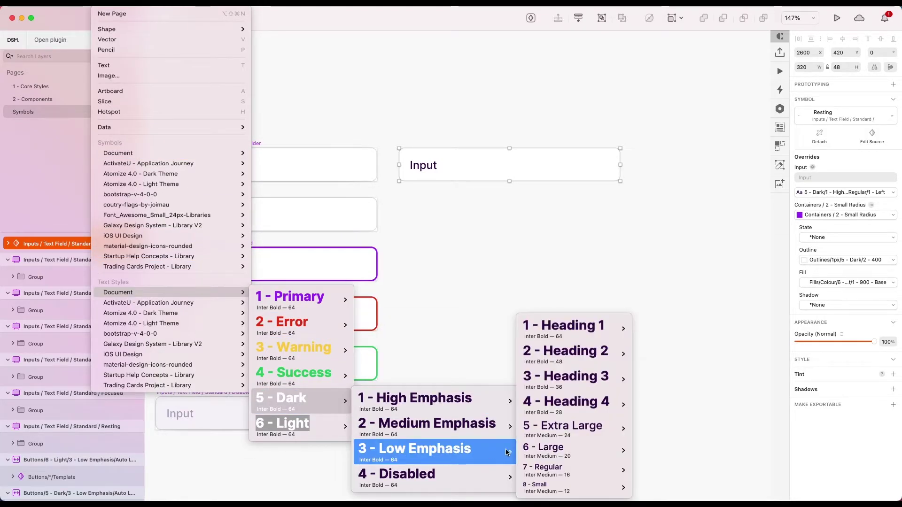
mouse_move(556, 487)
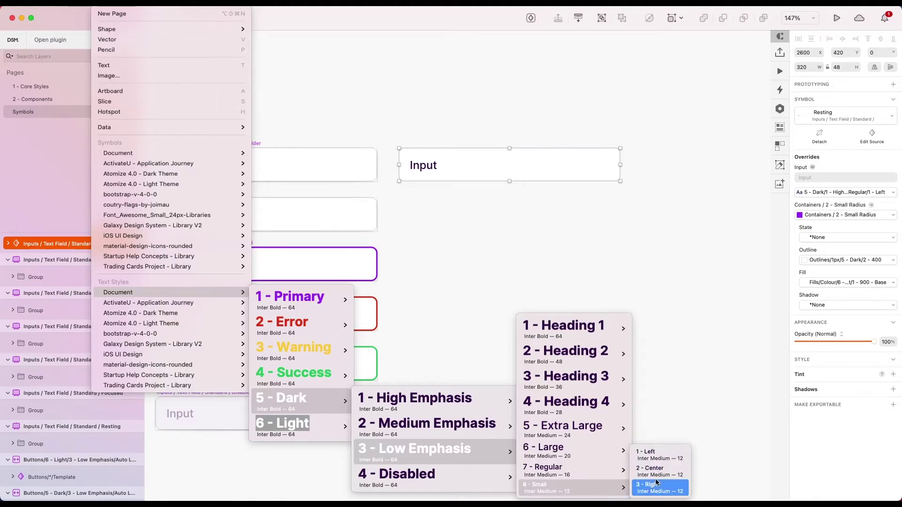
click(651, 454)
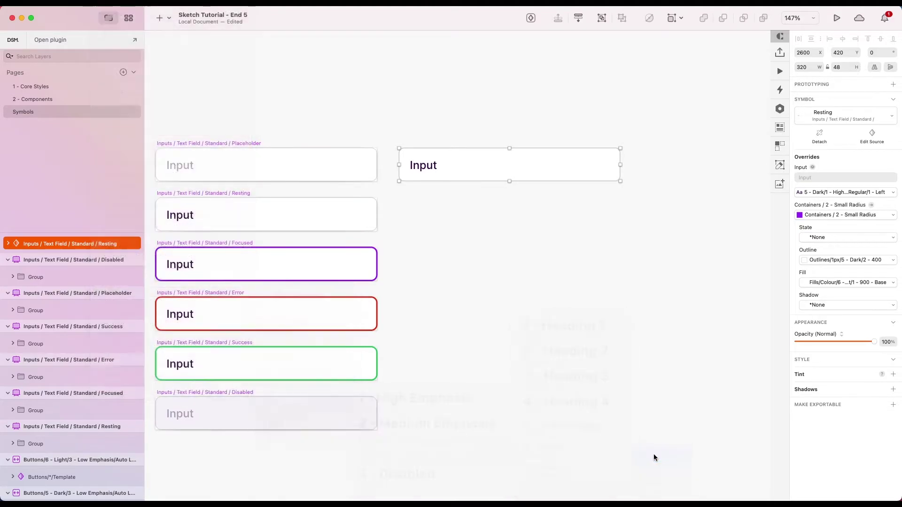
click(395, 135)
text(4)
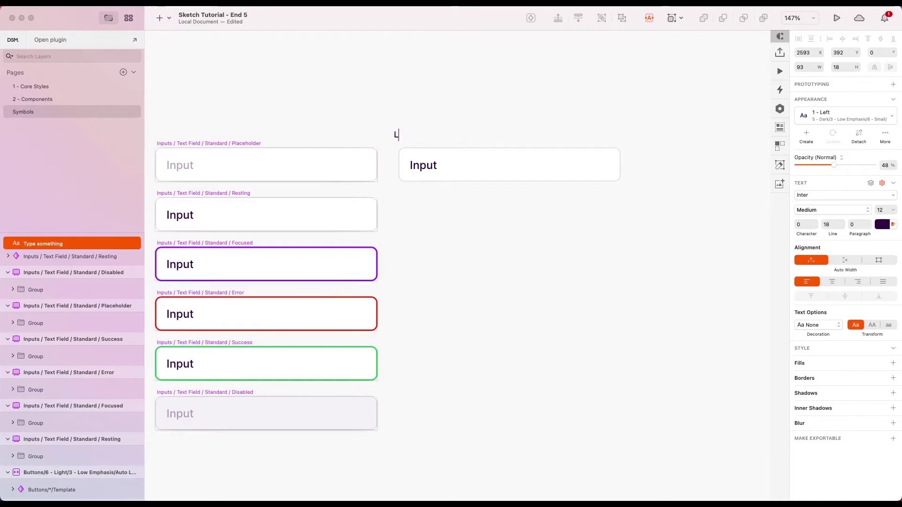
click(522, 238)
drag(408, 134, 413, 134)
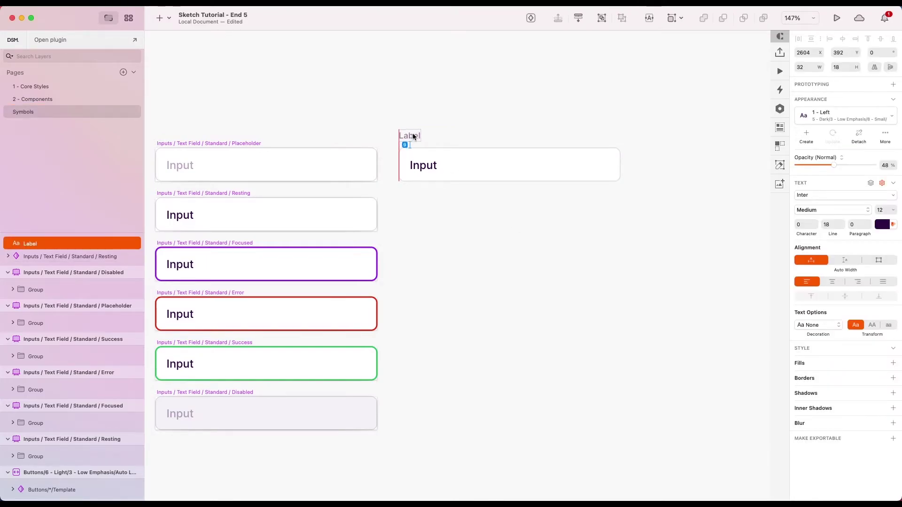
Step: Group the Label text with the Resting instance and name the group Group
shift+click(435, 168)
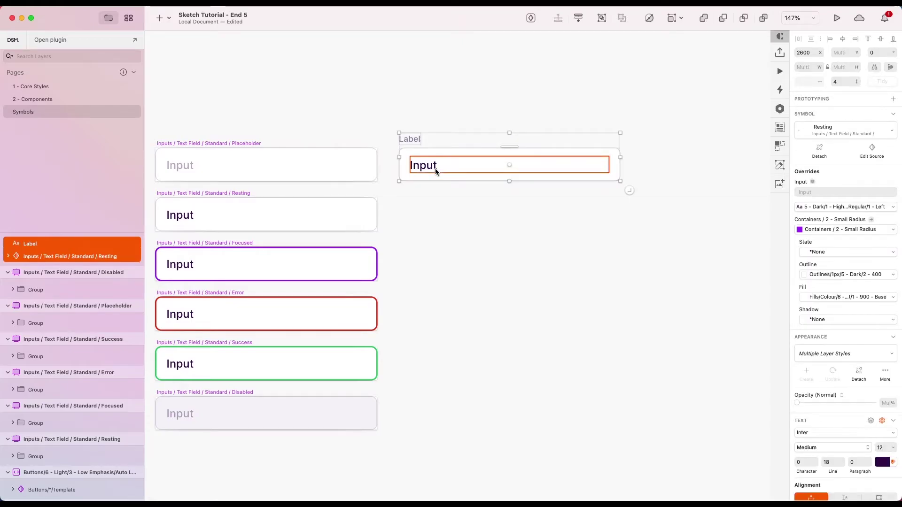
key(super+g)
double_click(39, 248)
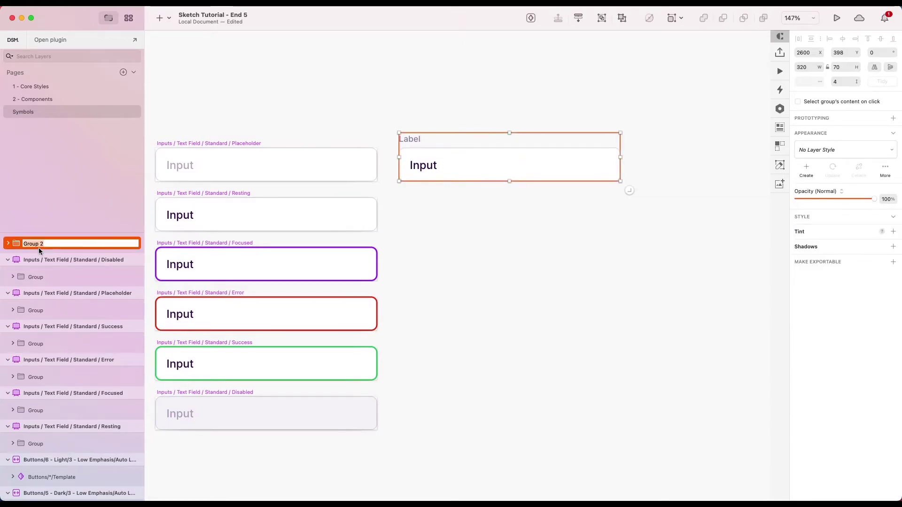
key(Return)
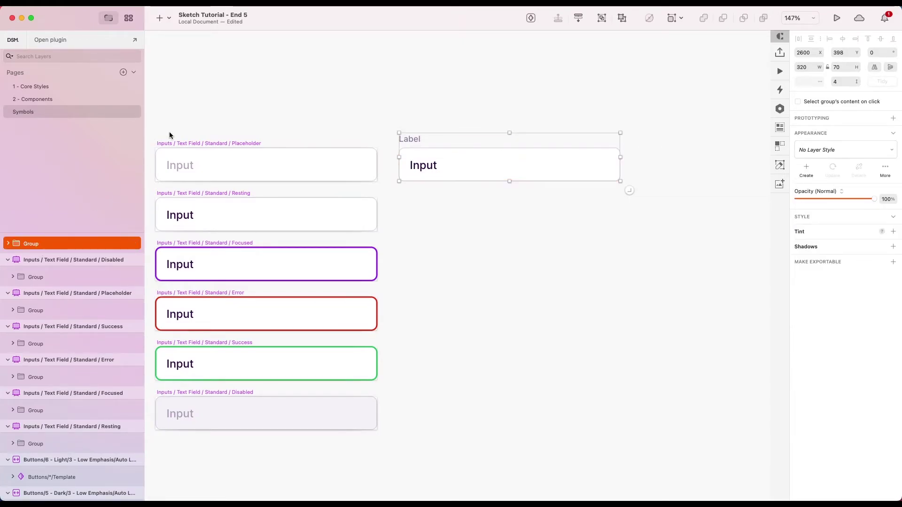
right_click(476, 166)
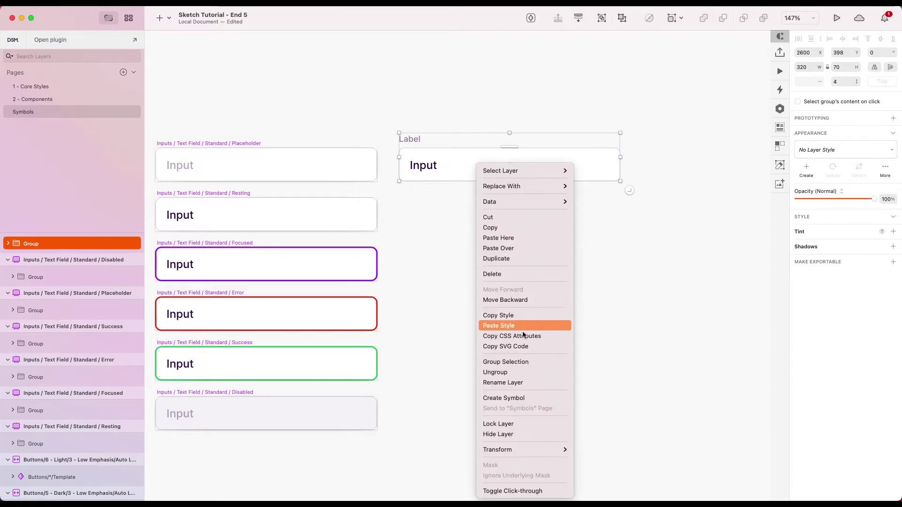
click(424, 297)
click(433, 271)
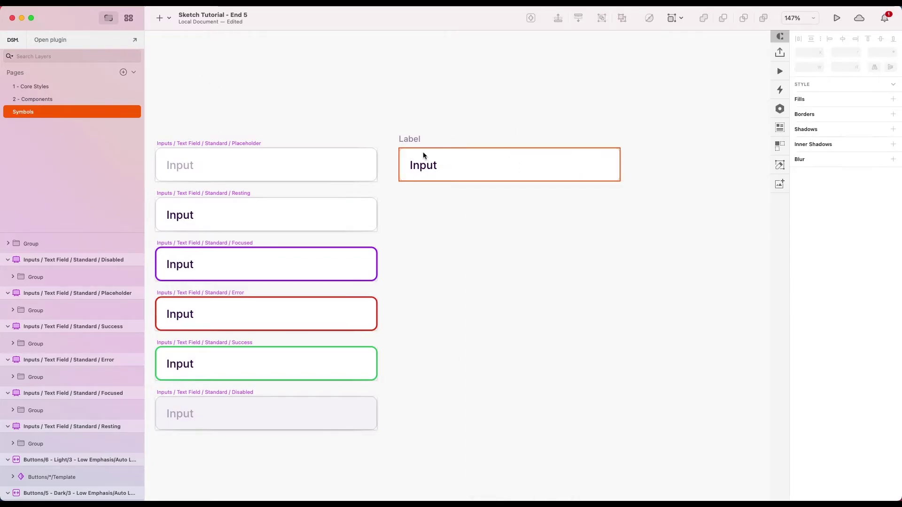
Step: Widen the Label text layer inside the group to 320 so it spans the input's full width
super+click(417, 141)
drag(421, 139, 621, 138)
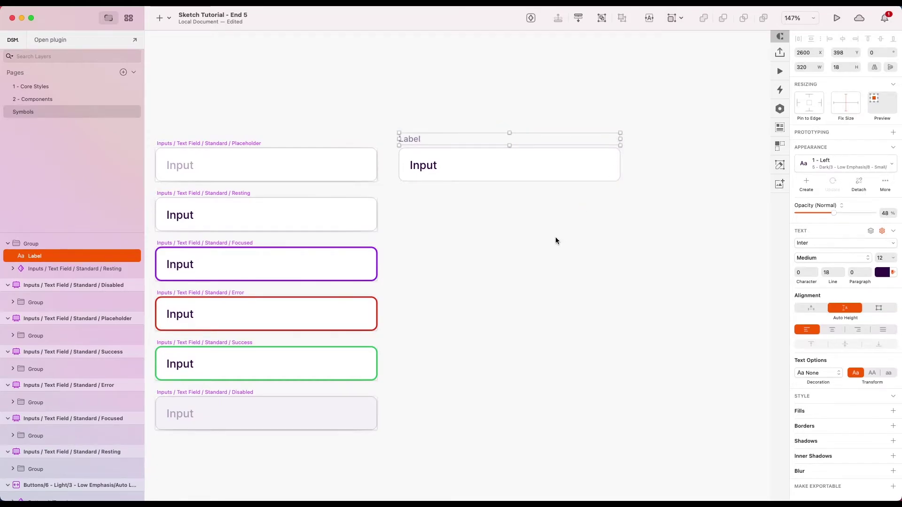
click(555, 237)
Step: Create a symbol from the label and input group, named Inputs / Text Field / With Label, with no layout
click(458, 163)
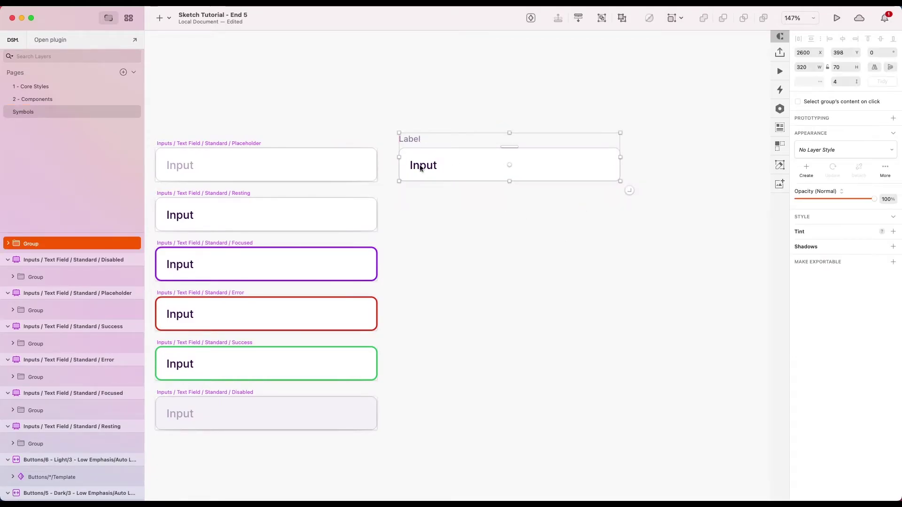
click(425, 165)
right_click(475, 166)
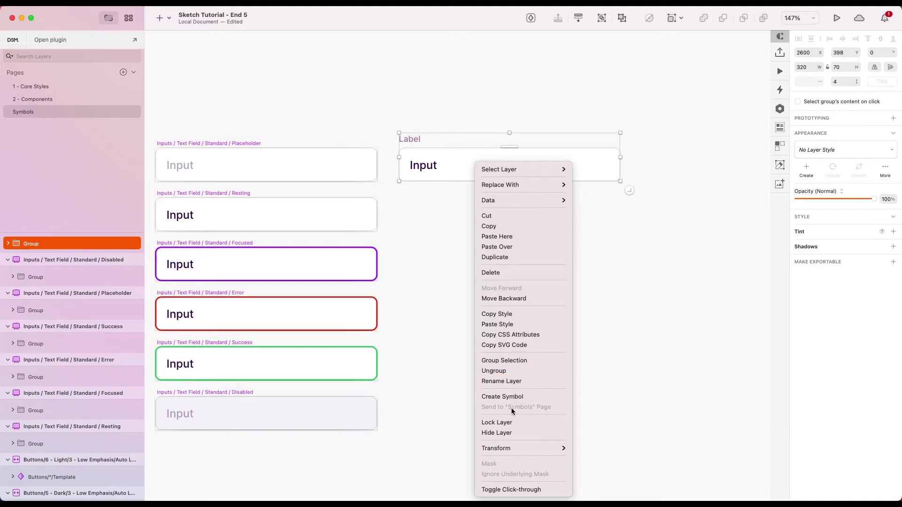
click(502, 395)
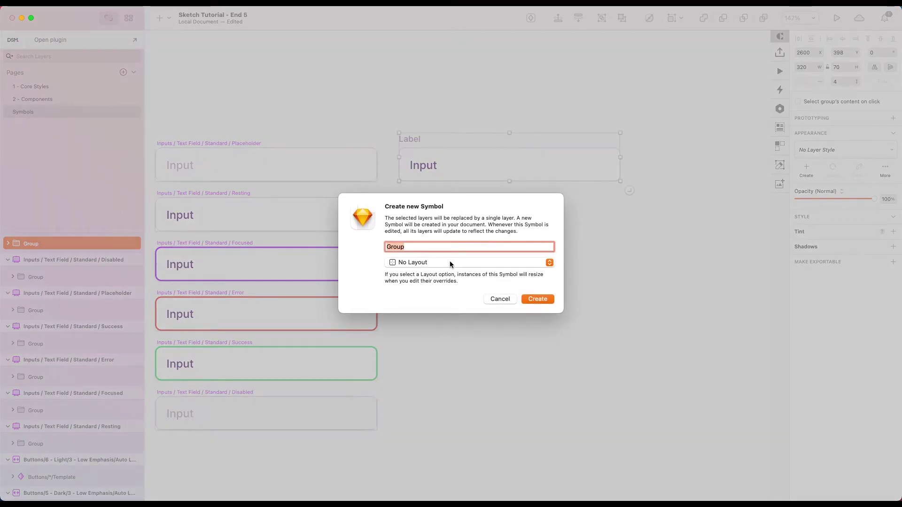
text(Inputs / Text Field /)
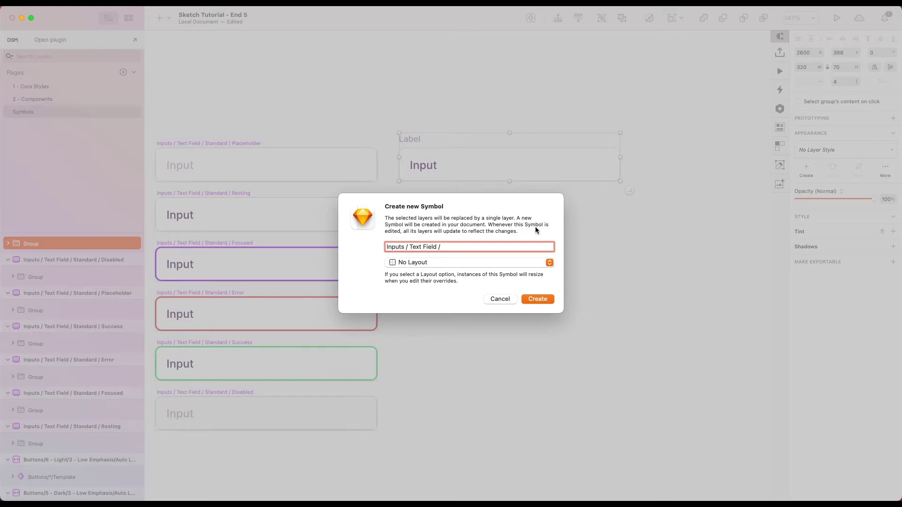
text(With Label)
key(Return)
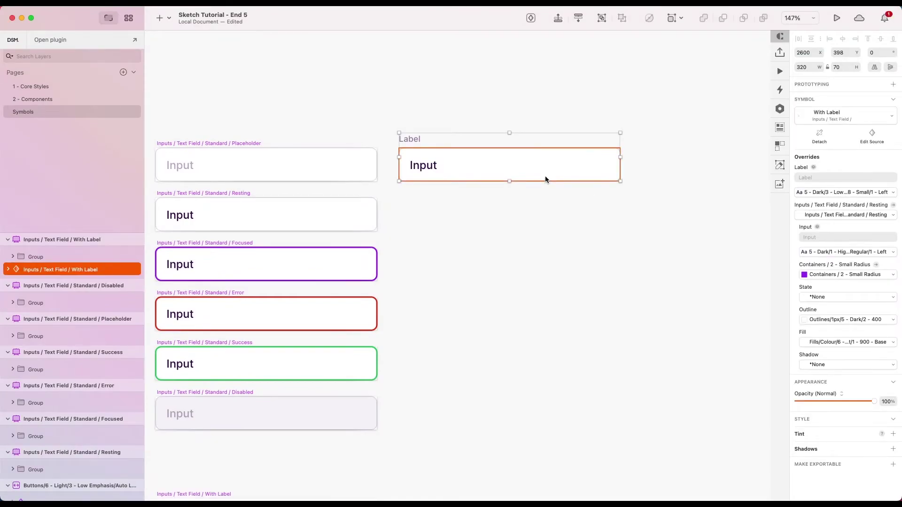
Step: Move the With Label instance out of the way and place its source symbol 48 beside the Placeholder symbol, at X 2616, Y 409
scroll(545, 179, down, 3)
scroll(546, 180, down, 3)
scroll(499, 223, up, 3)
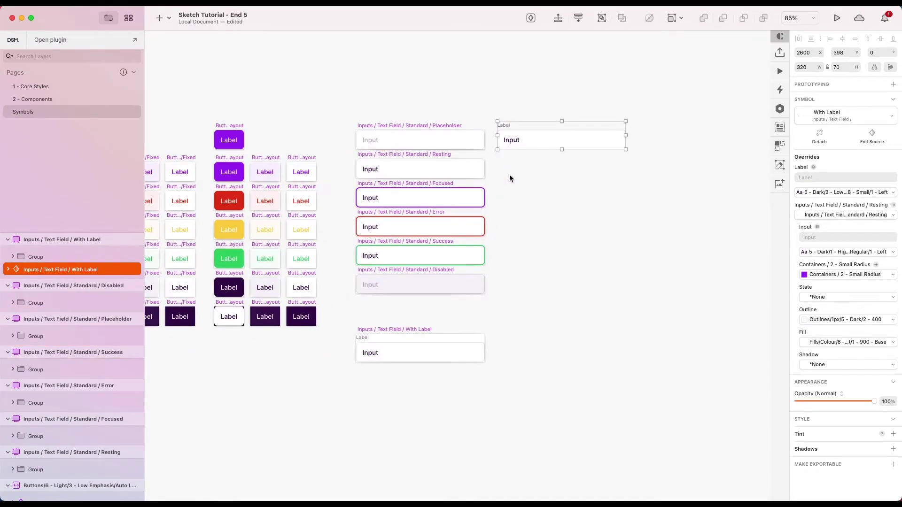
drag(520, 183, 575, 293)
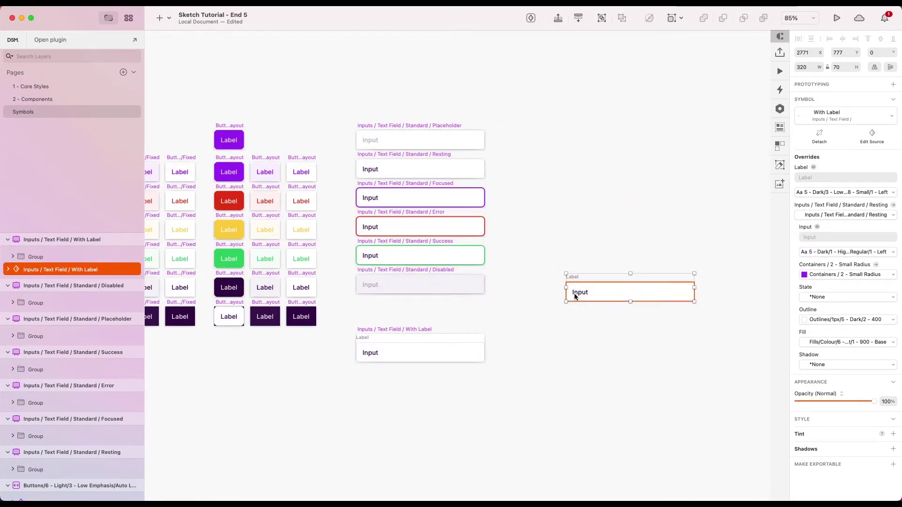
drag(380, 329, 527, 117)
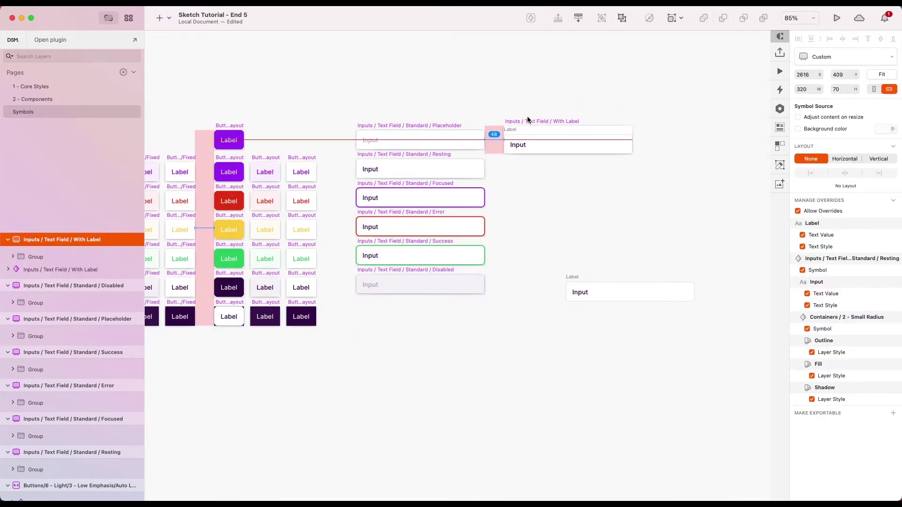
Step: Place the With Label instance below its source symbol, left-aligned with it at X 2616, Y 540
scroll(538, 123, up, 3)
drag(611, 383, 513, 216)
click(547, 148)
scroll(547, 148, up, 3)
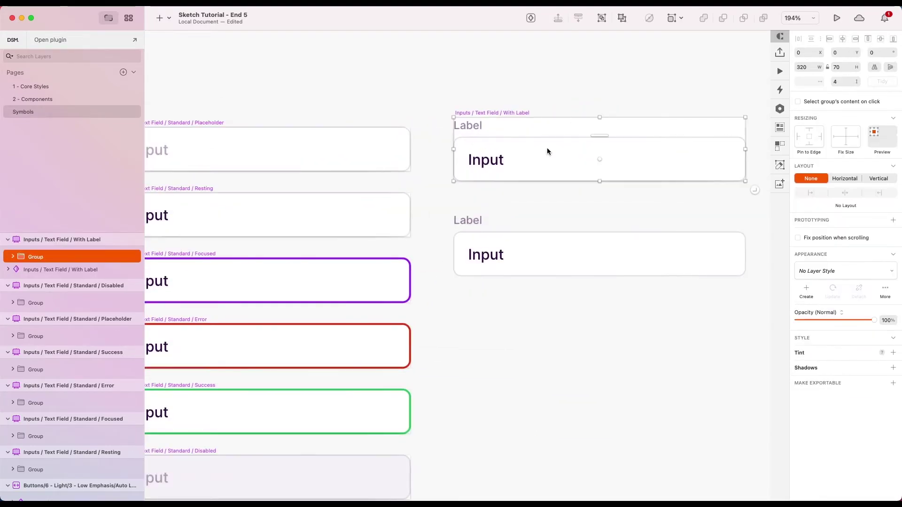
drag(547, 148, 467, 144)
scroll(467, 143, down, 3)
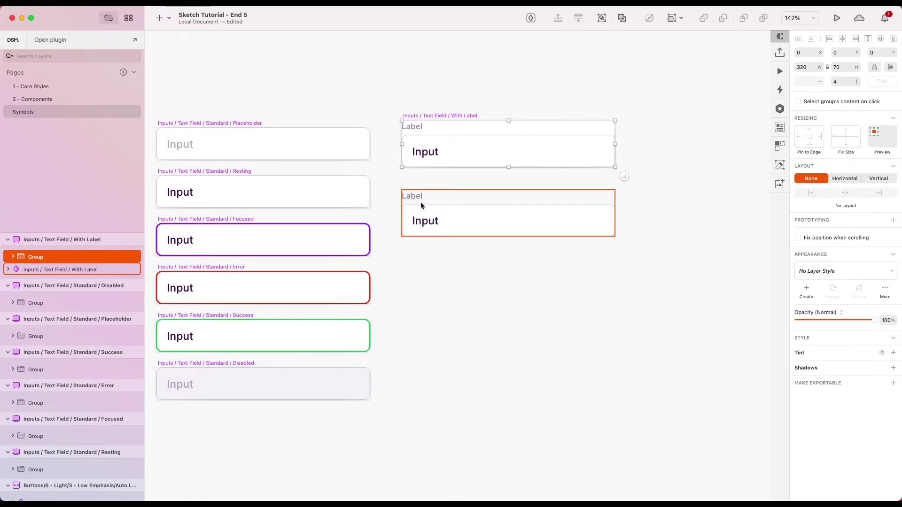
drag(421, 202, 426, 226)
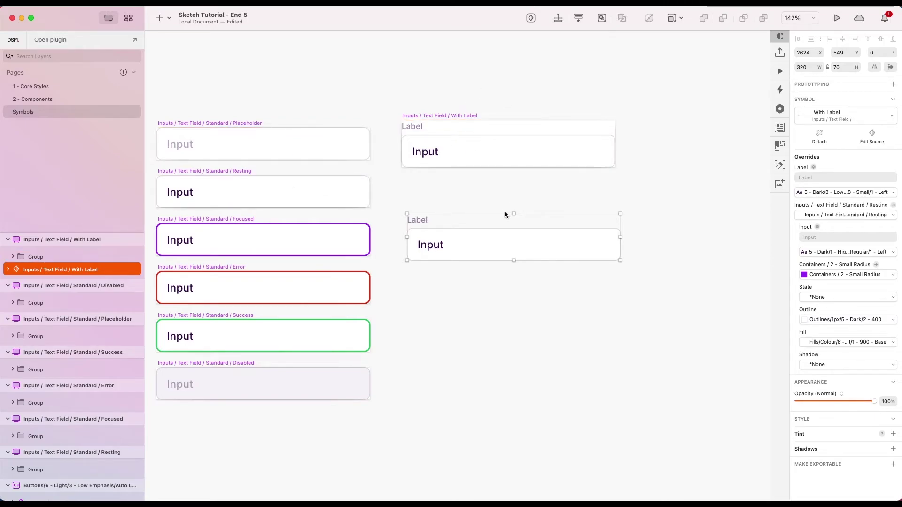
drag(482, 235, 456, 236)
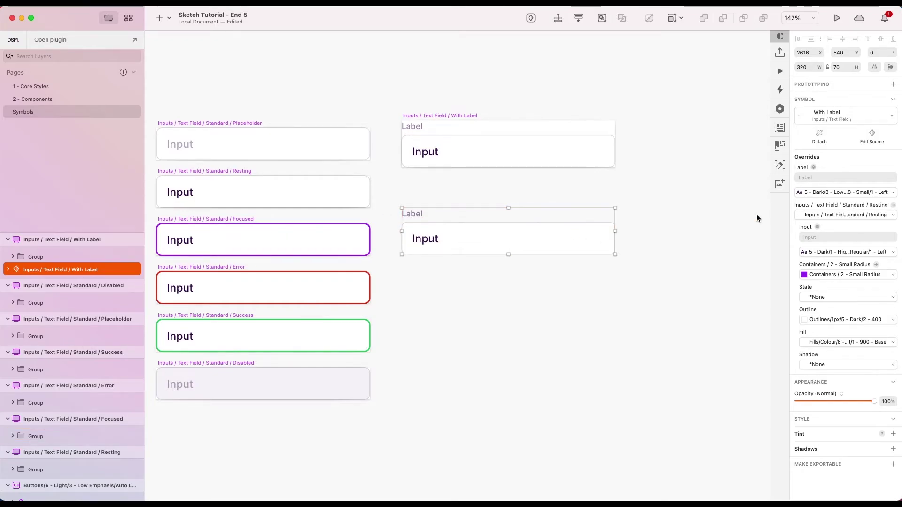
Step: Try the Disabled and then the Focused state as the field override of the With Label instance
click(858, 215)
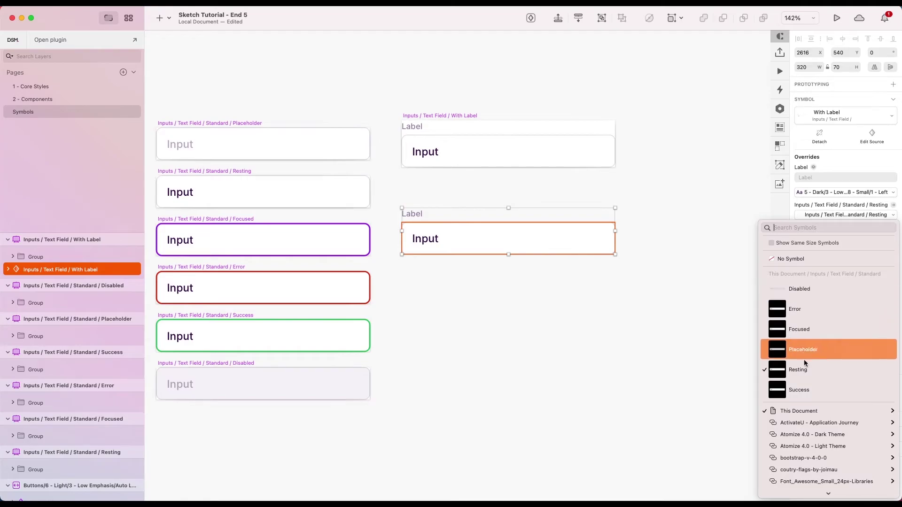
click(807, 294)
click(597, 258)
click(444, 242)
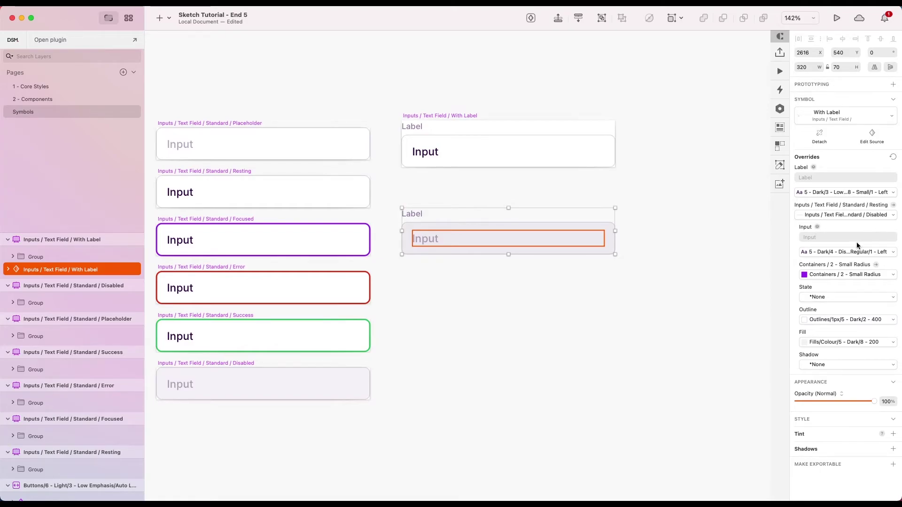
click(854, 214)
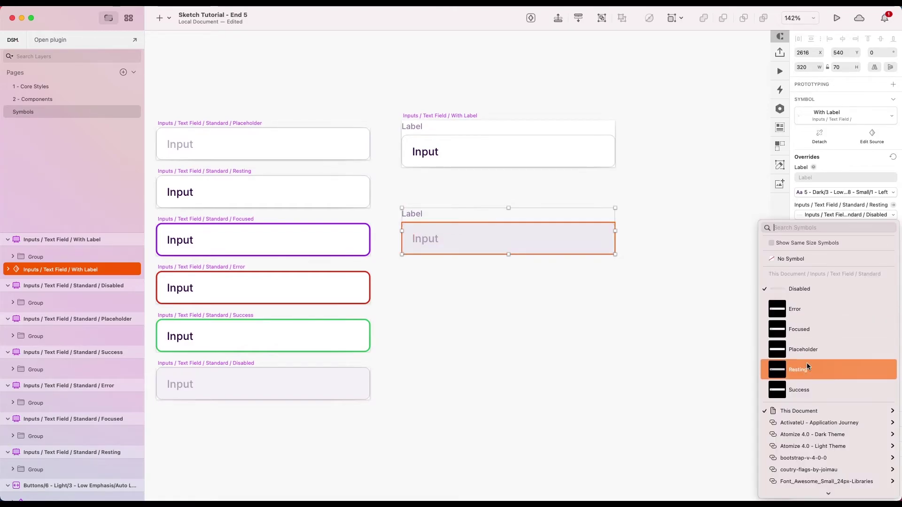
click(801, 330)
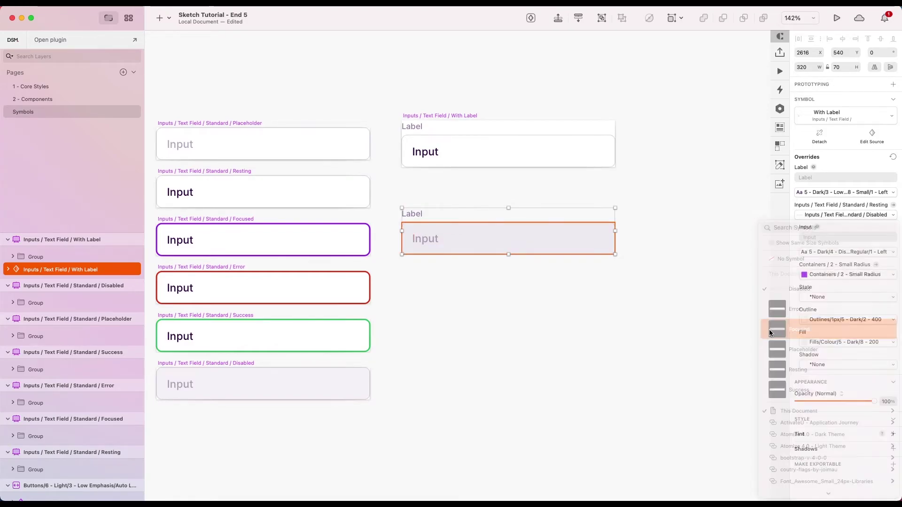
click(639, 280)
Step: Delete the With Label instance below its source symbol
scroll(659, 259, down, 5)
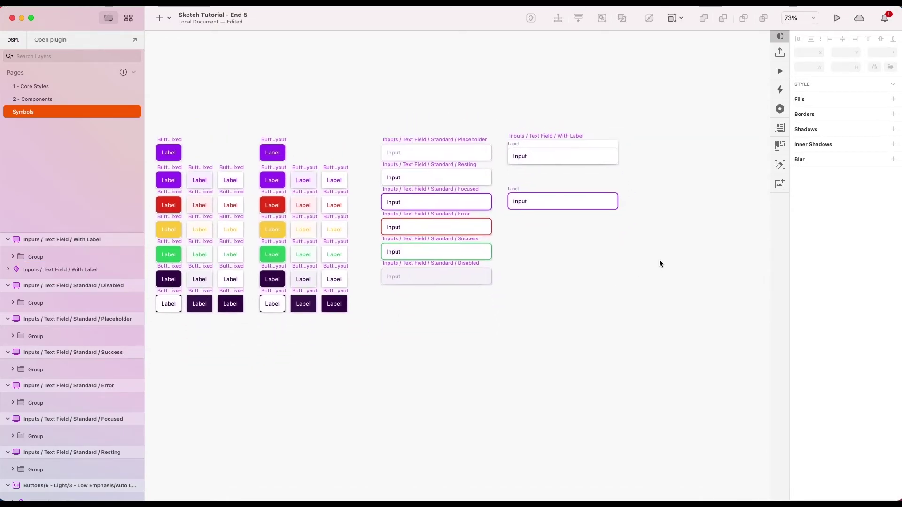
scroll(629, 169, up, 3)
click(581, 205)
key(BackSpace)
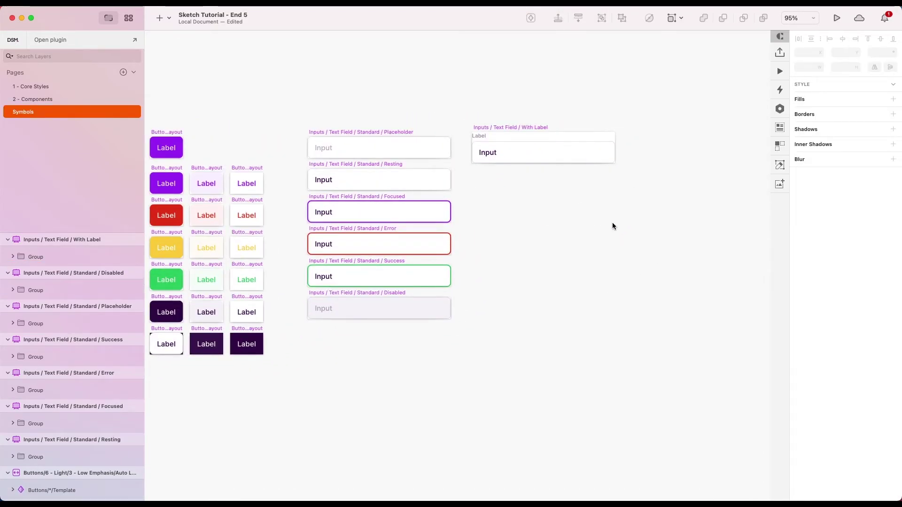
Step: On the 2 - Components page, move the Resting text field instance to X 80, Y 80 on the Inputs artboard
click(72, 99)
scroll(513, 207, down, 4)
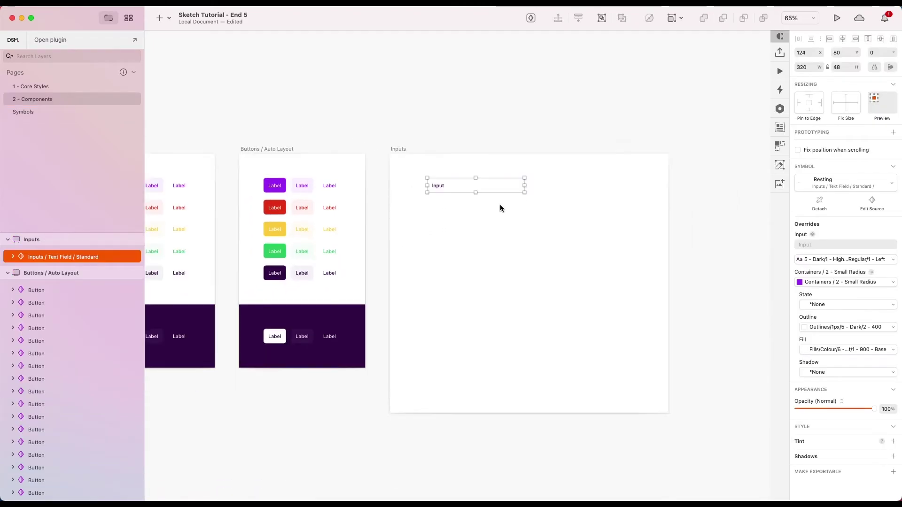
scroll(467, 197, down, 2)
scroll(467, 197, up, 4)
drag(450, 186, 427, 173)
scroll(396, 169, up, 3)
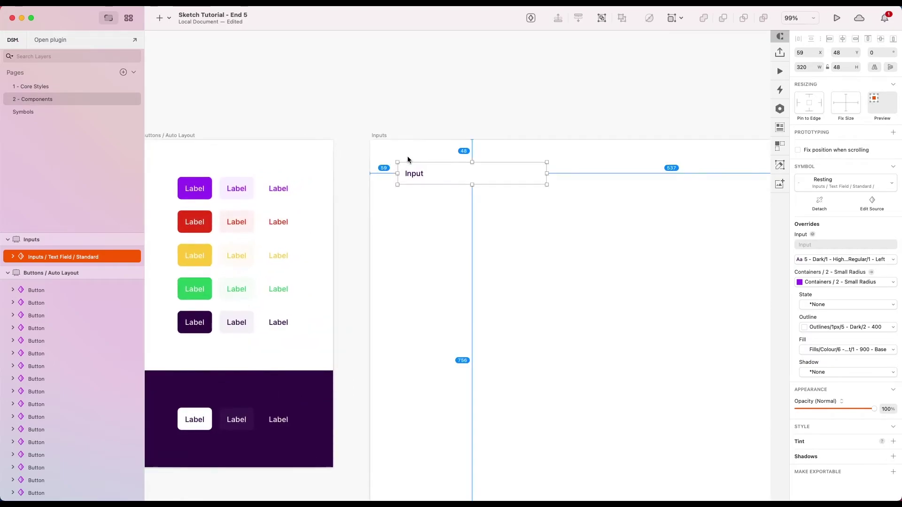
key(shift+Right)
key(shift+Down)
key(shift+Down)
key(shift+Down)
key(shift+Down)
key(shift+Right)
key(shift+Right)
key(shift+Right)
key(alt)
key(shift+Left)
key(Left)
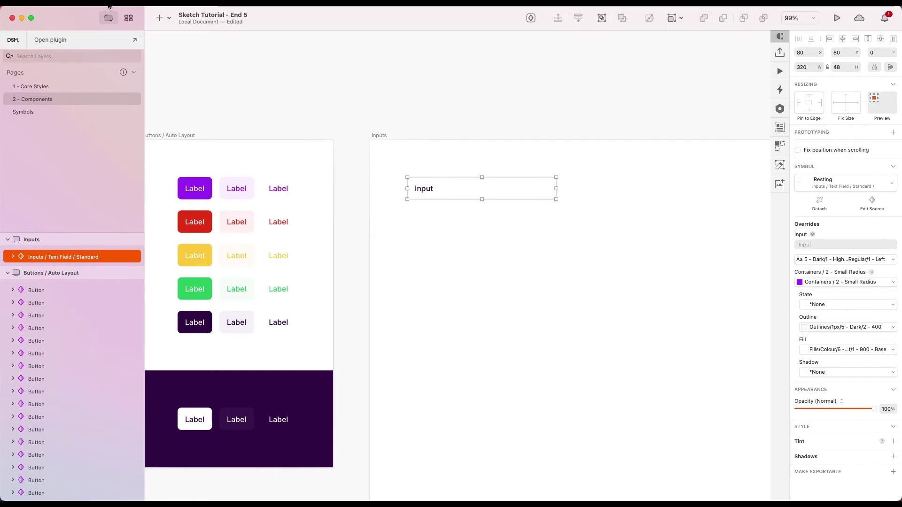
Step: Insert a Standard / Disabled text field instance on the Inputs artboard at X 80, Y 392
click(160, 18)
mouse_move(178, 158)
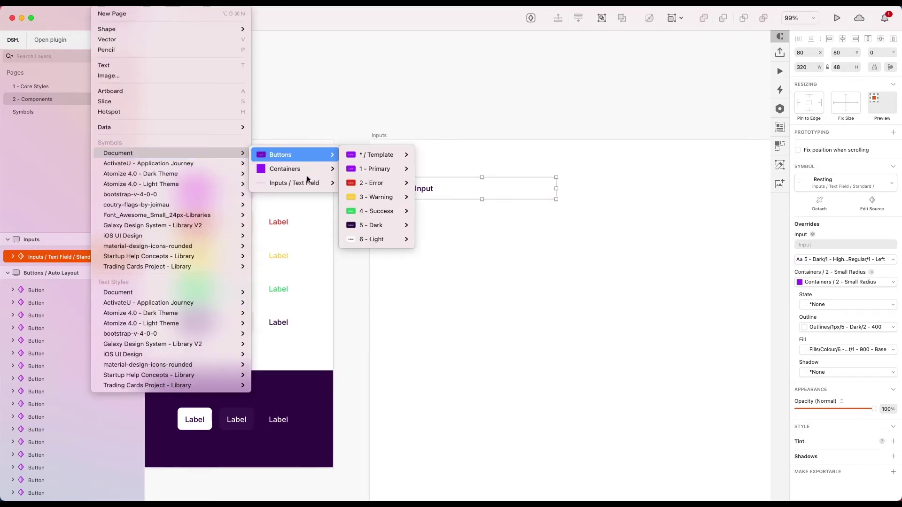
mouse_move(308, 183)
mouse_move(362, 185)
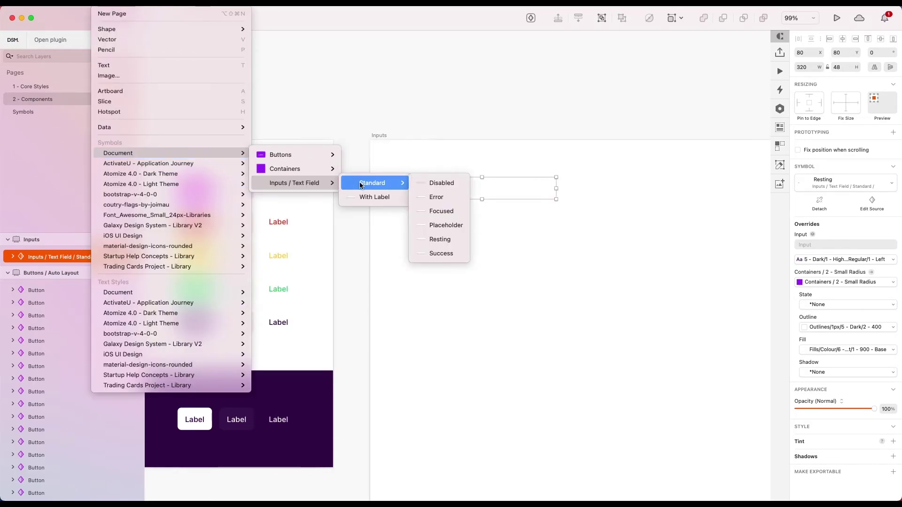
click(432, 183)
click(482, 334)
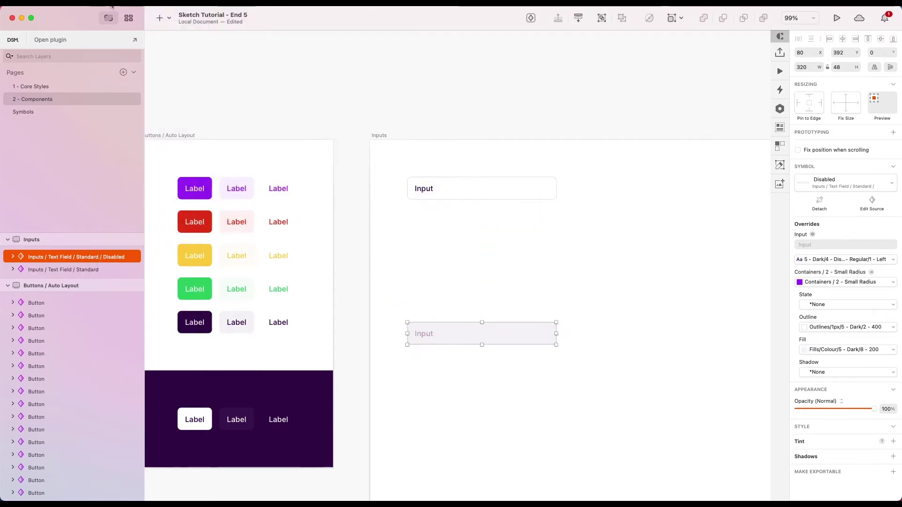
Step: Insert a Placeholder text field instance at the start of the column and move the Resting instance below it to X 80, Y 152
click(111, 6)
mouse_move(172, 153)
mouse_move(294, 183)
mouse_move(373, 182)
click(445, 223)
click(494, 252)
click(482, 222)
Step: Insert a Focused text field instance below the Resting one at X 80, Y 224
click(111, 6)
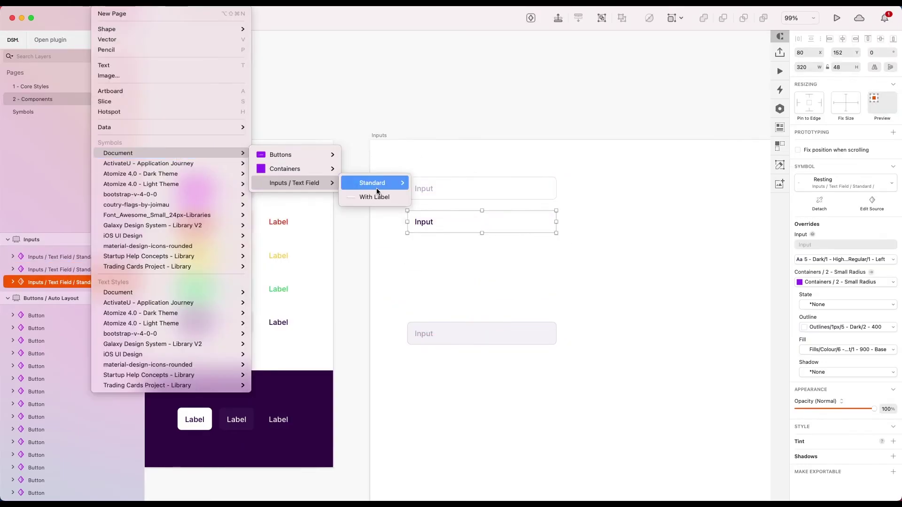
click(441, 211)
click(481, 256)
Step: Insert an Error text field instance below the Focused one and move the Disabled instance down to Y 426
click(112, 6)
mouse_move(173, 153)
mouse_move(294, 183)
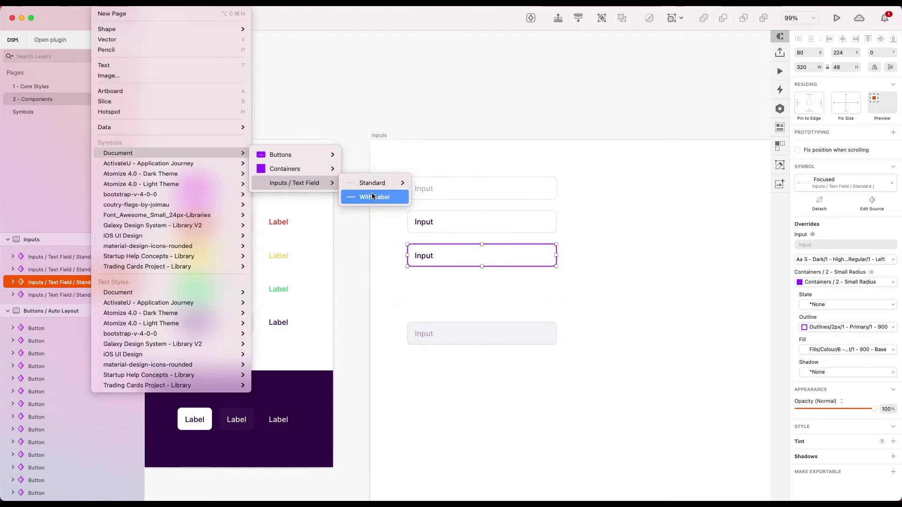
mouse_move(372, 183)
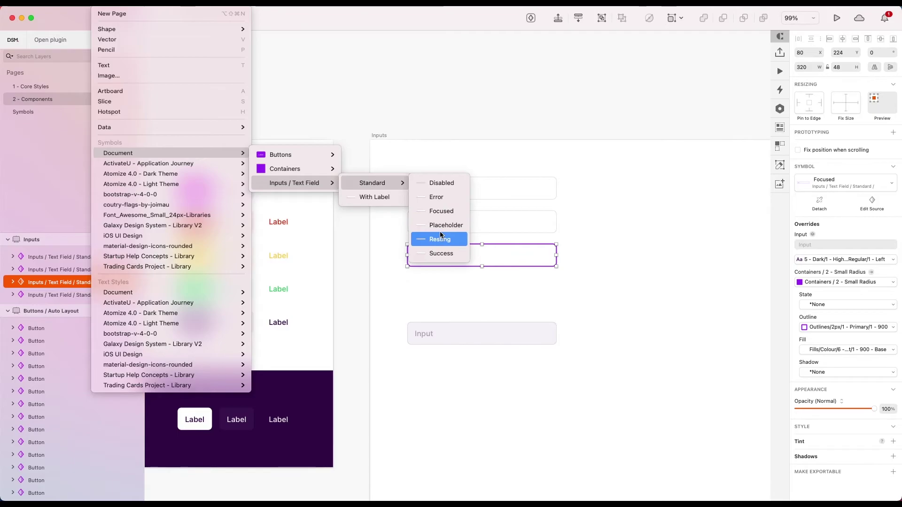
click(436, 197)
click(480, 289)
Step: Insert a Success text field instance below the Error one and place the Disabled instance beneath it at Y 440
click(111, 6)
mouse_move(172, 153)
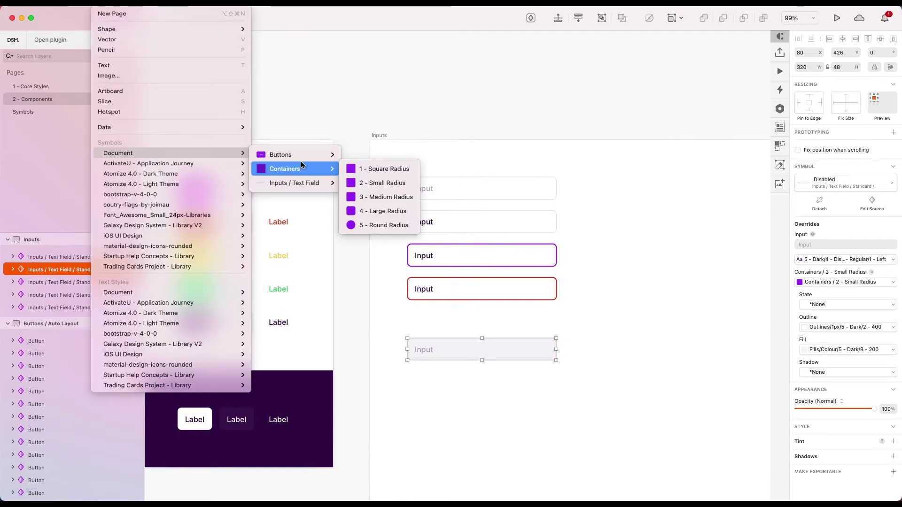
mouse_move(295, 183)
mouse_move(373, 183)
click(441, 254)
click(482, 322)
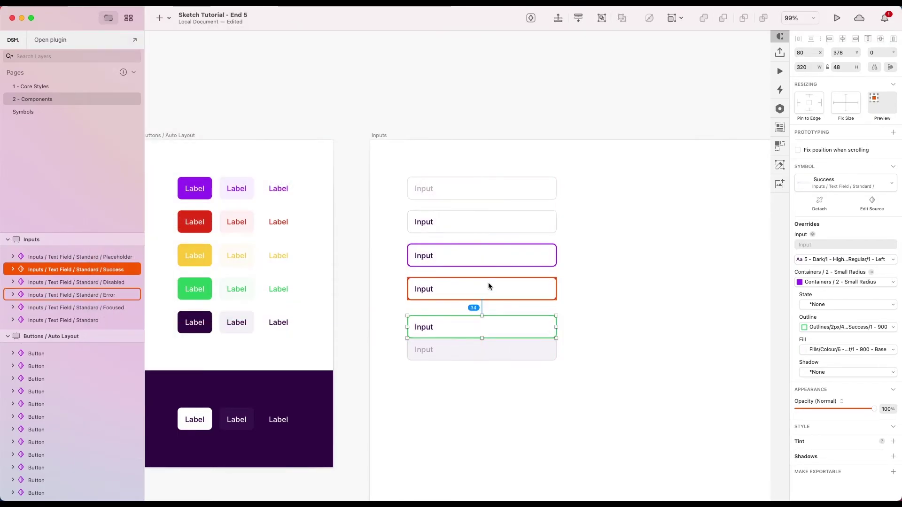
drag(487, 346, 487, 351)
Step: Widen the Inputs artboard to about 2335
scroll(365, 186, down, 5)
key(Escape)
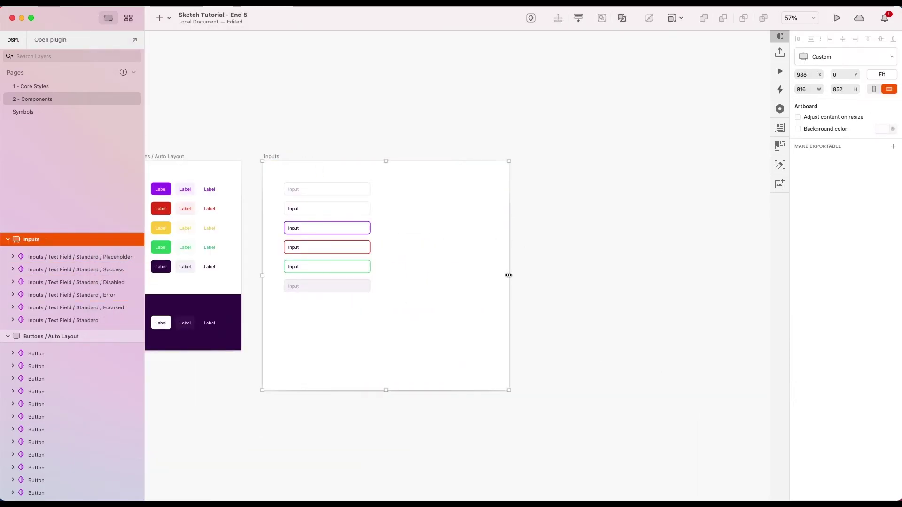
drag(509, 275, 801, 268)
scroll(625, 261, down, 3)
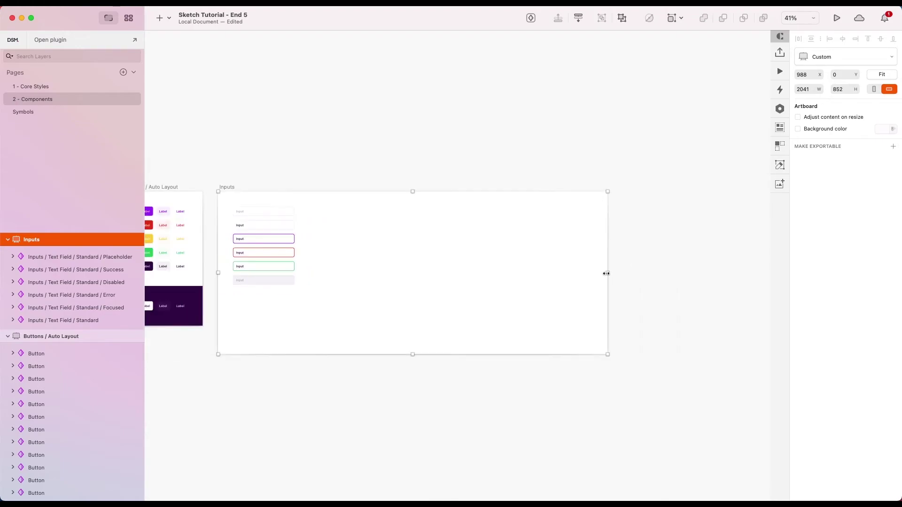
drag(606, 273, 664, 273)
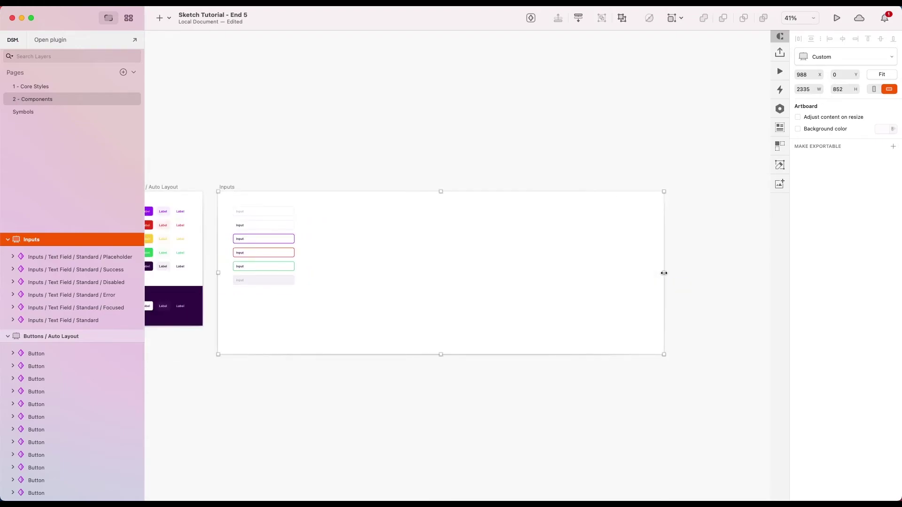
Step: Arrange all six Standard text field instances in a single row at Y 80 with 24 horizontal spacing
click(269, 281)
drag(258, 280, 373, 280)
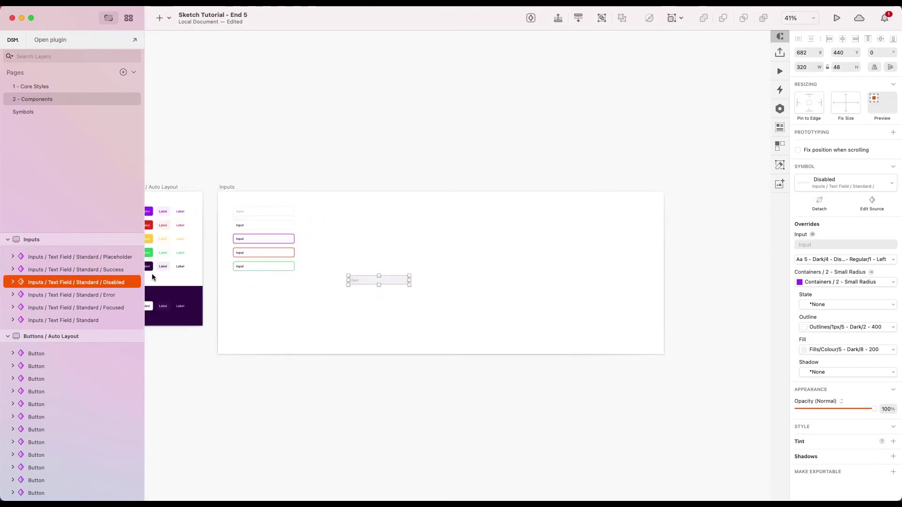
click(70, 257)
shift+click(86, 321)
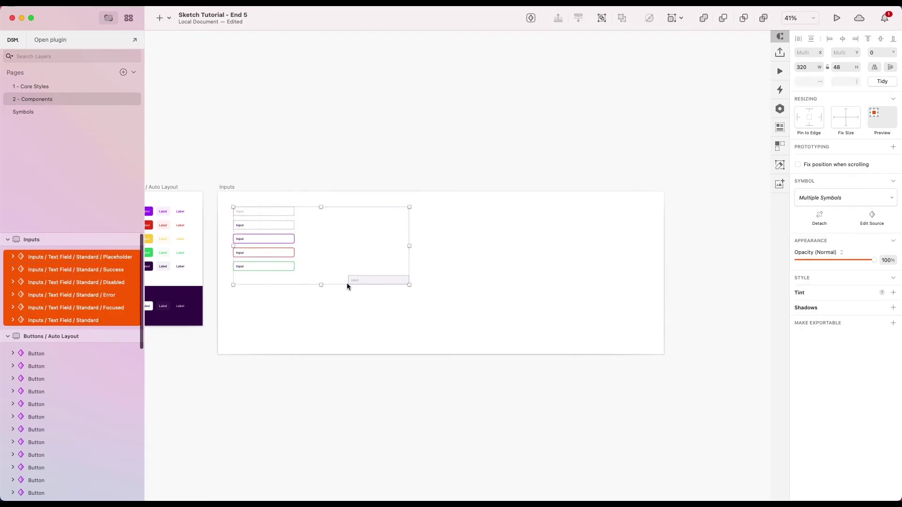
click(882, 40)
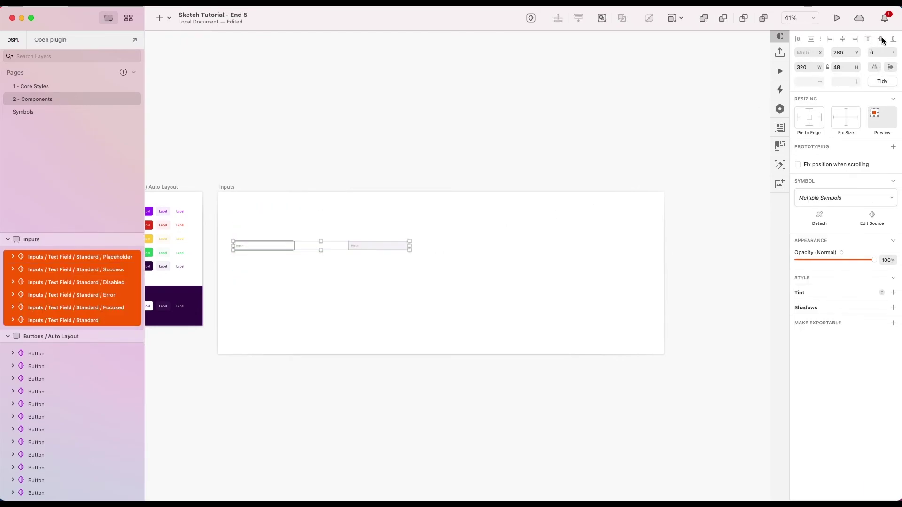
click(799, 39)
click(452, 276)
click(805, 82)
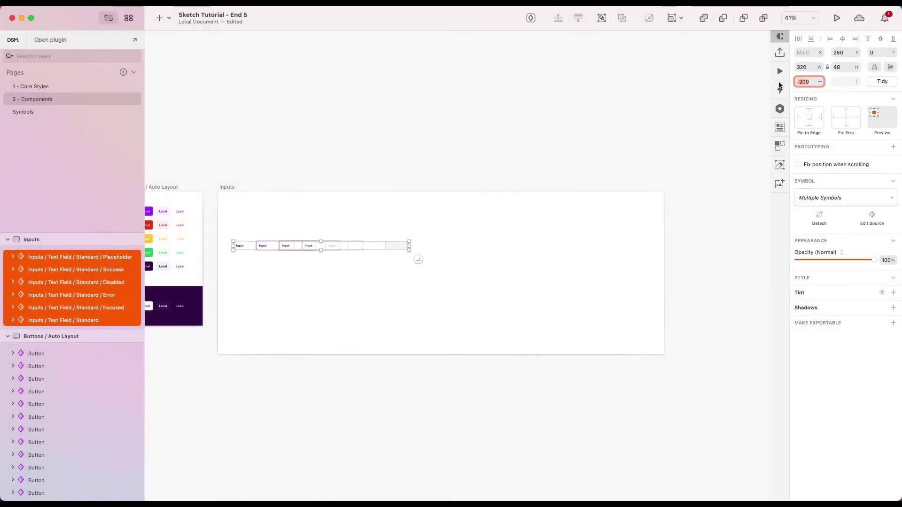
text(16)
key(Return)
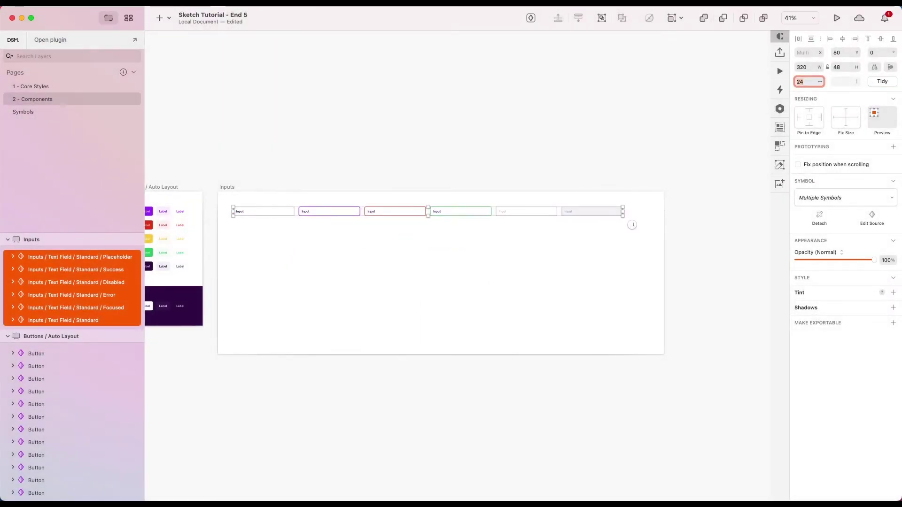
Step: Reduce the Inputs artboard's width by 135
click(625, 220)
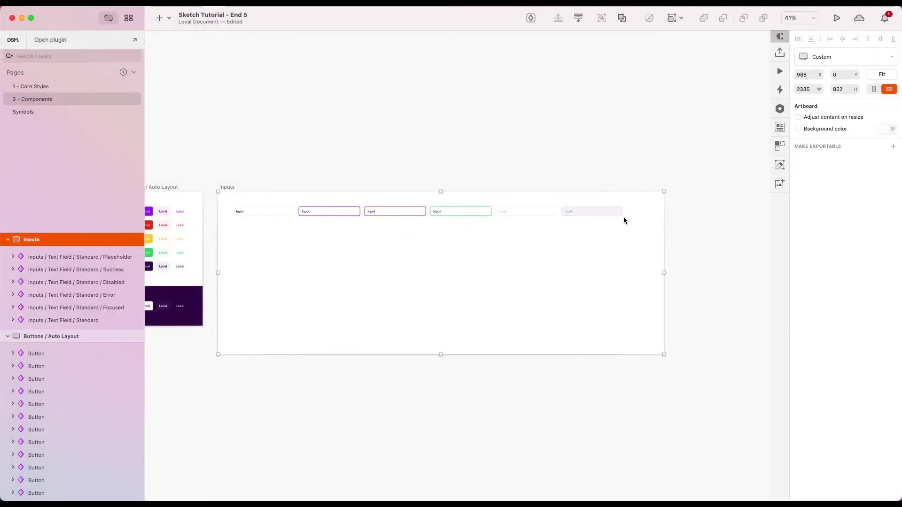
click(814, 90)
text(-135)
key(Return)
click(398, 223)
Step: Insert a With Label instance at X 80, Y 160 and duplicate it beneath each Standard field, the last at X 1800
scroll(339, 210, up, 3)
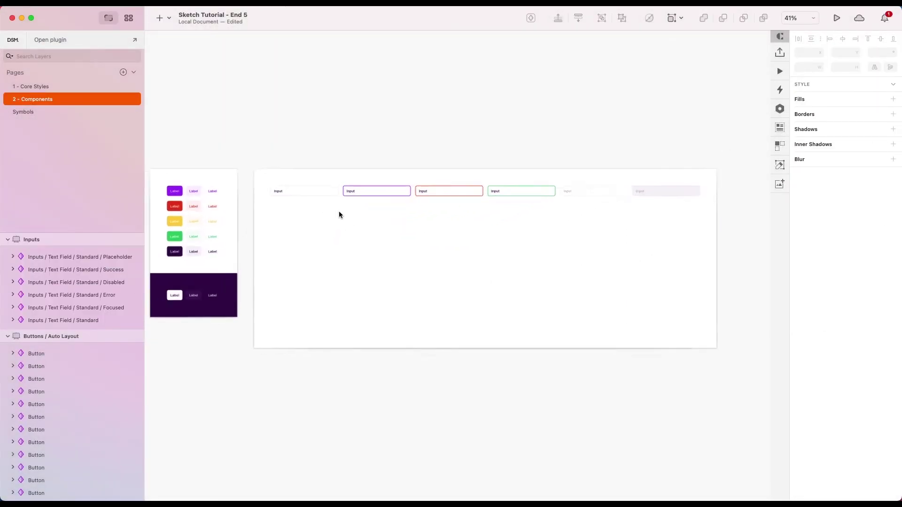
scroll(339, 210, right, 2)
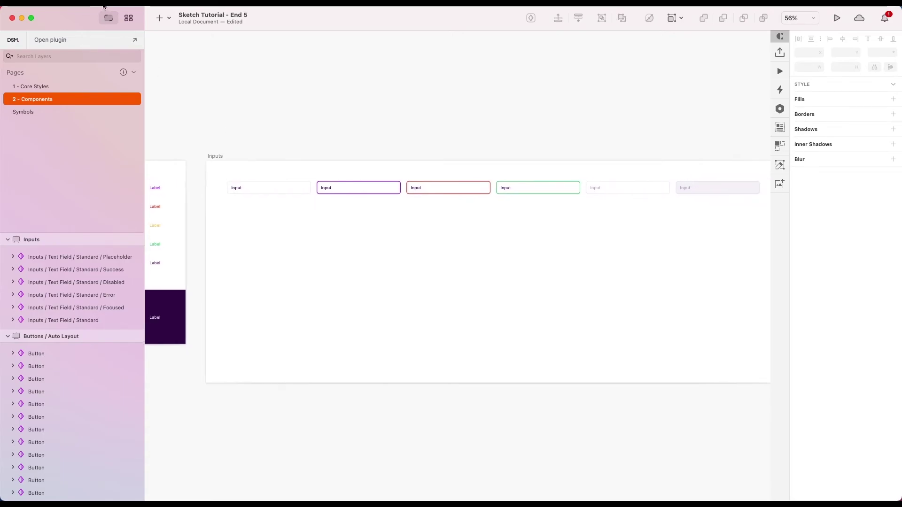
click(105, 3)
mouse_move(141, 156)
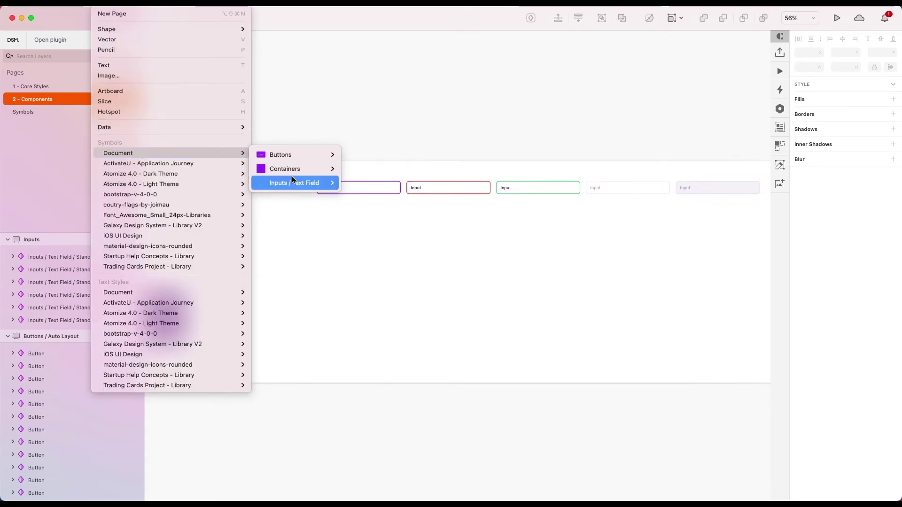
mouse_move(292, 182)
click(376, 197)
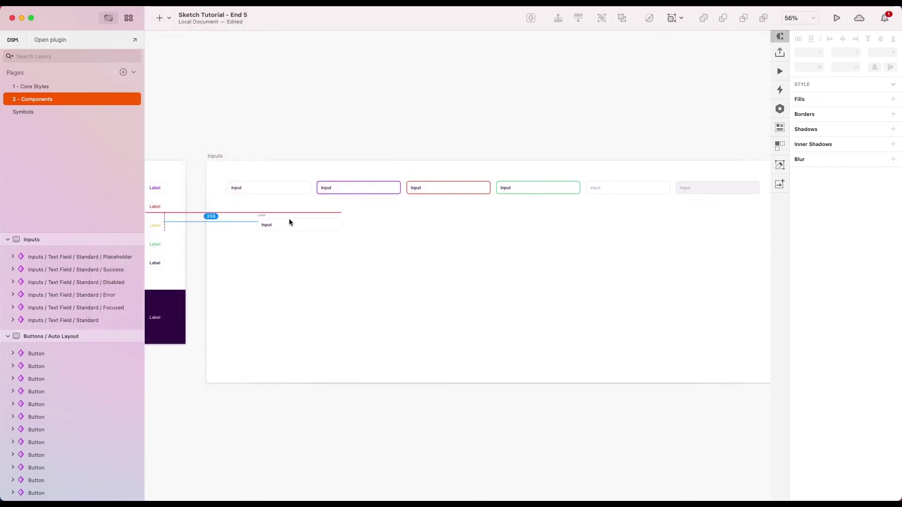
click(267, 213)
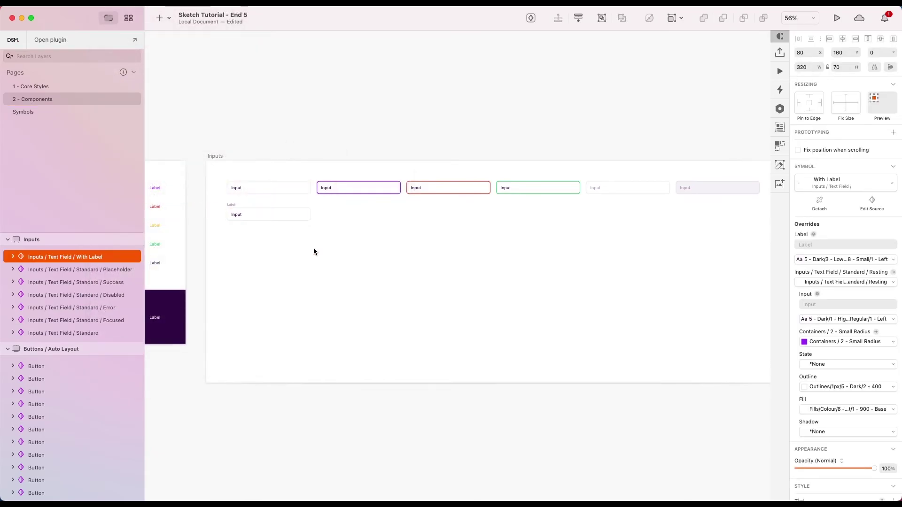
drag(260, 215, 703, 210)
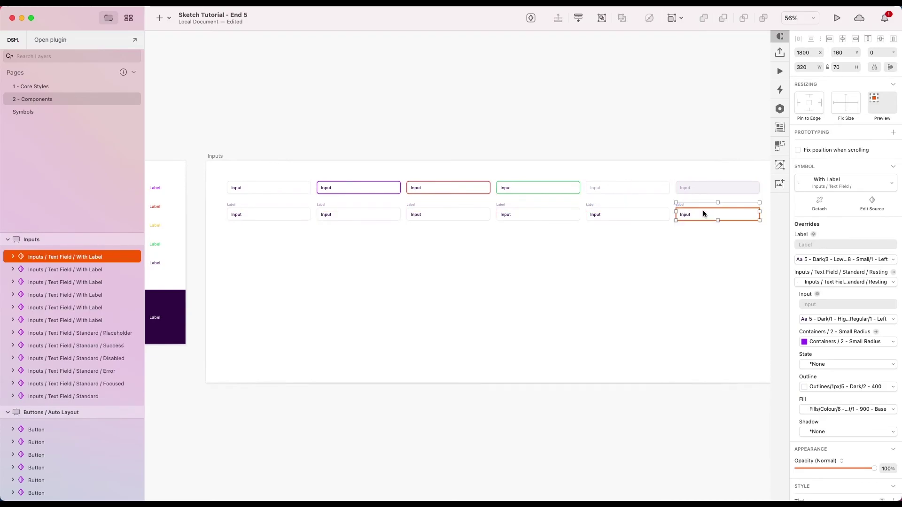
Step: Override the field in the second With Label instance with the Focused state
scroll(333, 213, up, 3)
click(333, 213)
click(868, 283)
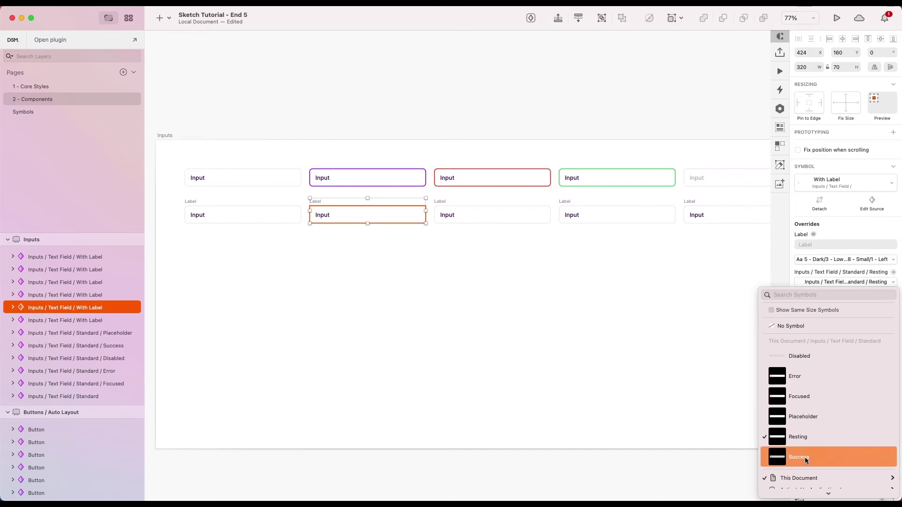
click(804, 397)
Step: Override the field in the third With Label instance with the Error state and in the fourth with Success
click(504, 215)
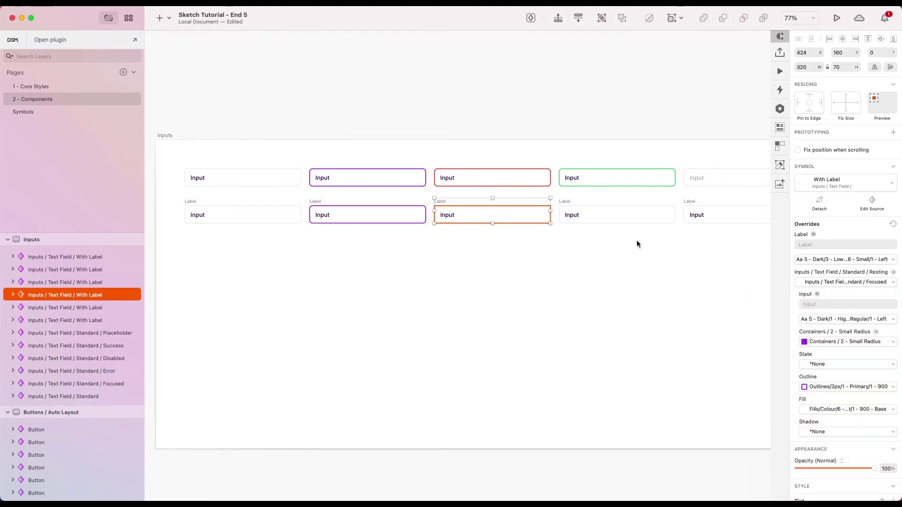
click(842, 282)
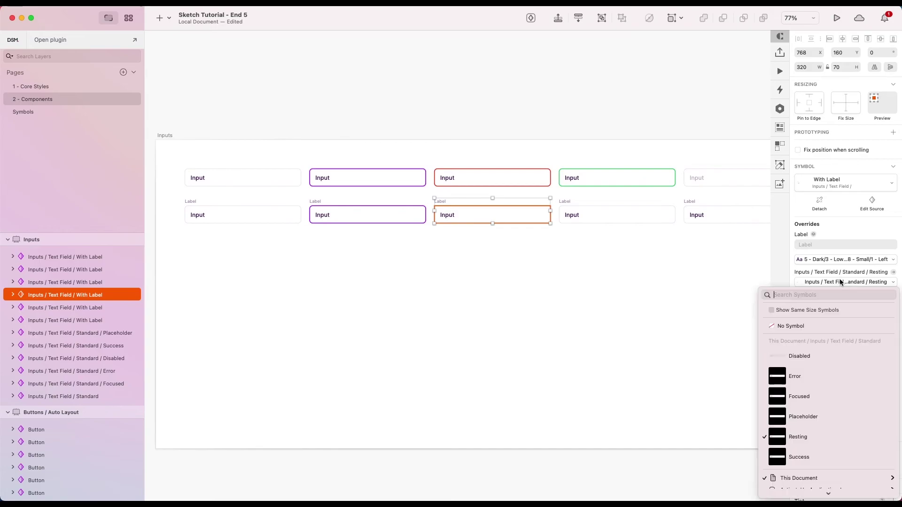
click(802, 377)
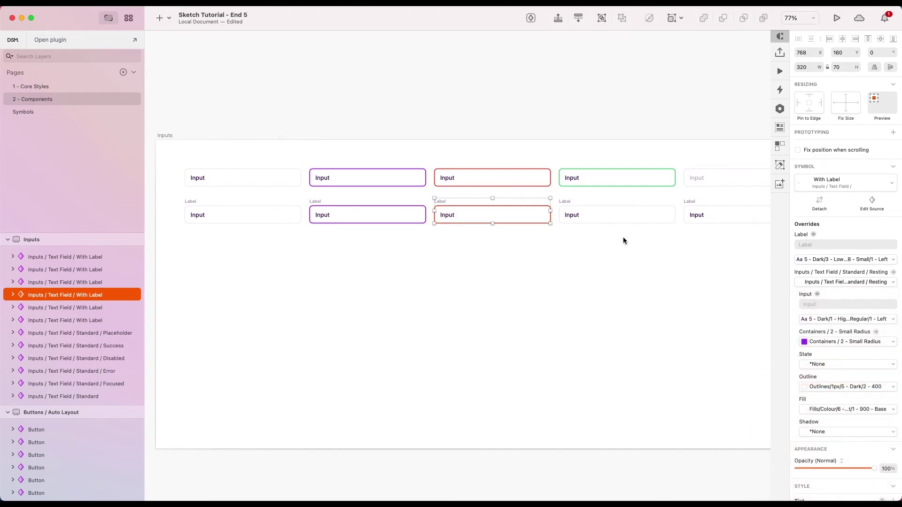
click(599, 215)
click(851, 283)
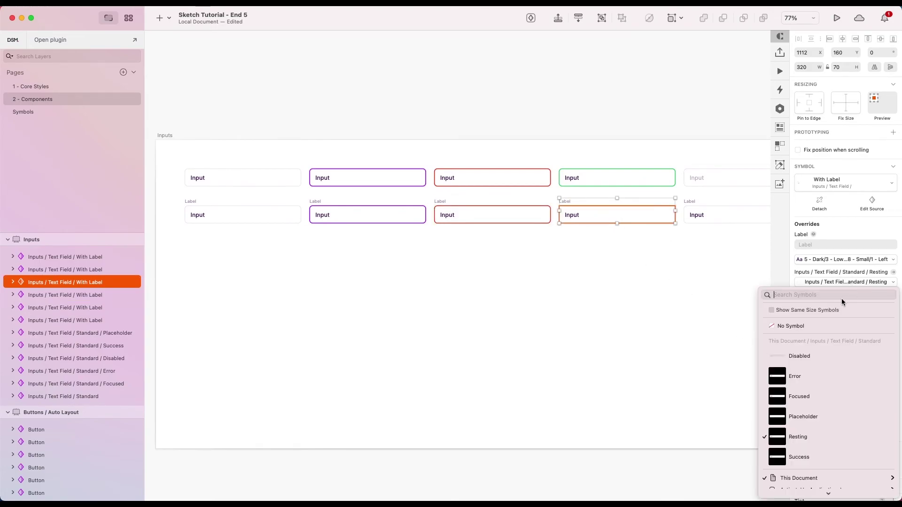
click(808, 458)
Step: Override the field in the fifth With Label instance with the Placeholder state and in the sixth with Disabled
scroll(614, 286, right, 3)
scroll(614, 289, right, 2)
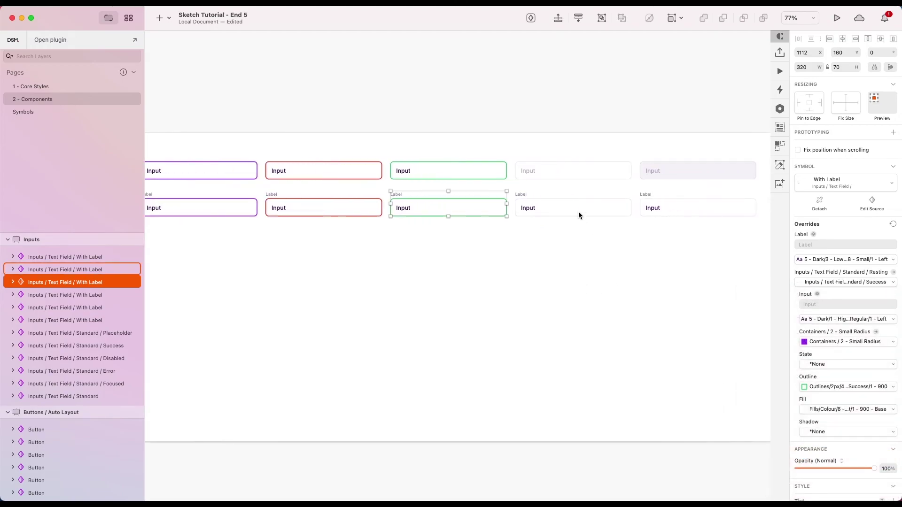
click(580, 210)
scroll(584, 269, right, 4)
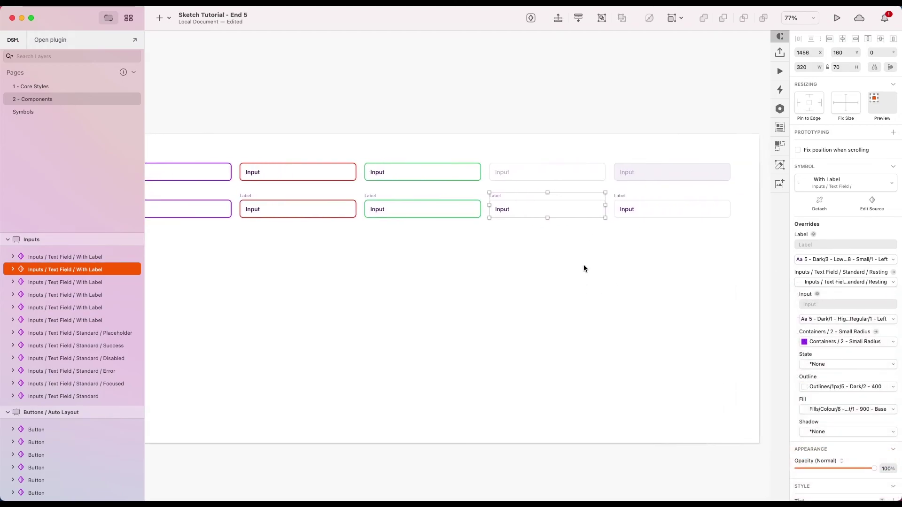
click(842, 282)
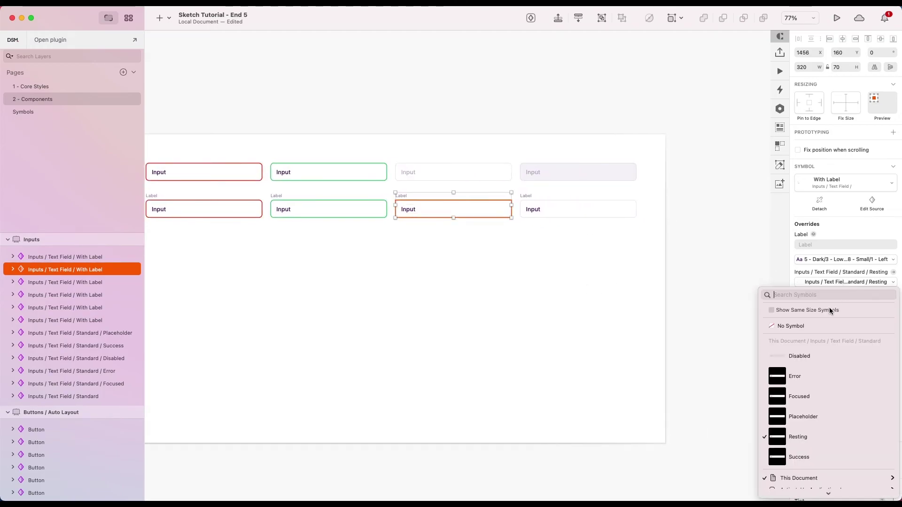
click(805, 412)
click(554, 208)
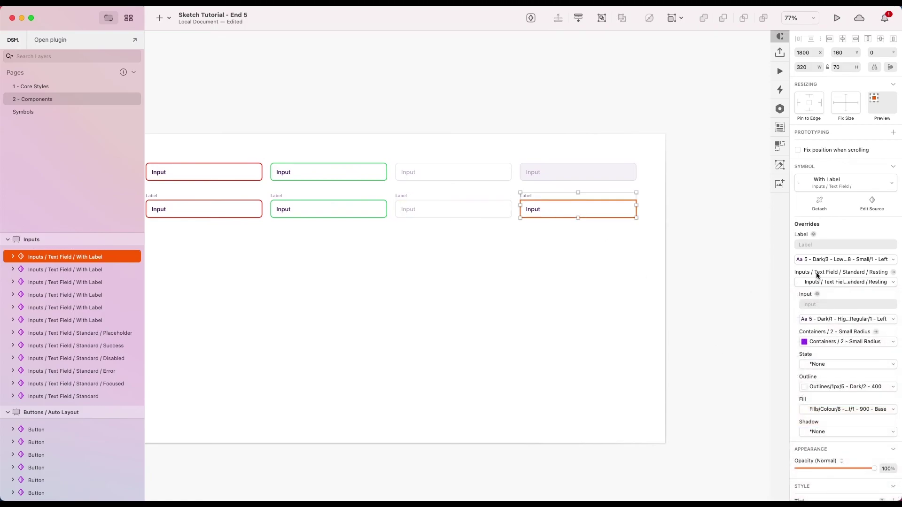
click(847, 281)
click(808, 362)
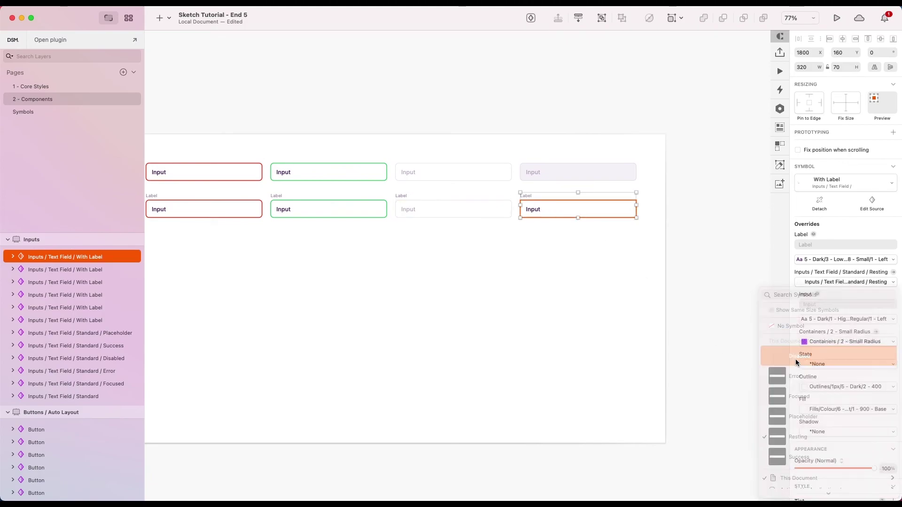
click(543, 289)
Step: Reorder both rows of text fields so the Placeholder instances come first, ahead of the Resting ones
key(super+minus)
scroll(544, 292, left, 3)
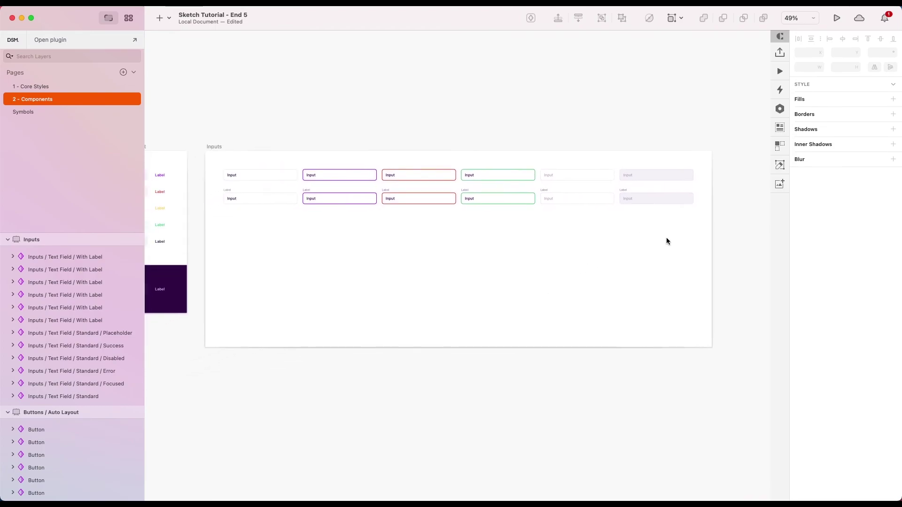
drag(576, 236, 260, 198)
drag(577, 198, 260, 195)
drag(260, 160, 579, 174)
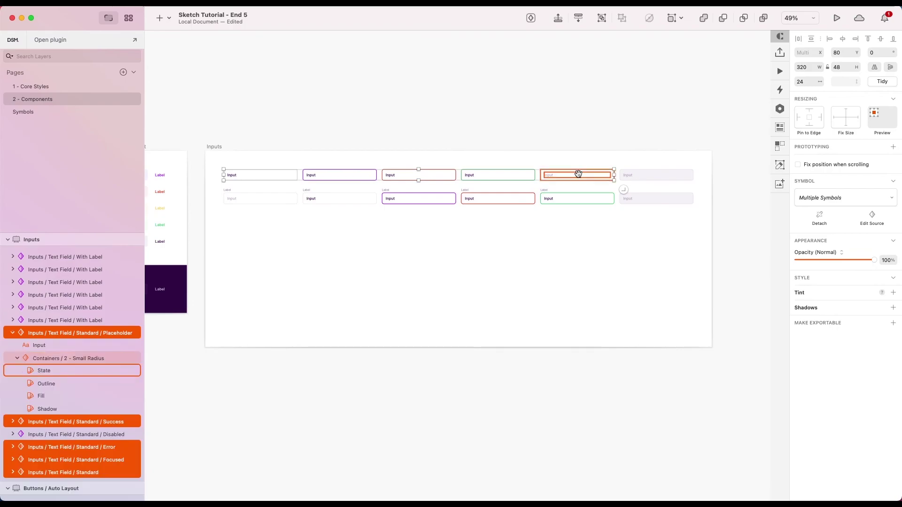
click(476, 254)
Step: Shorten the Inputs artboard to a height of about 311, just below the With Label row
scroll(475, 255, up, 3)
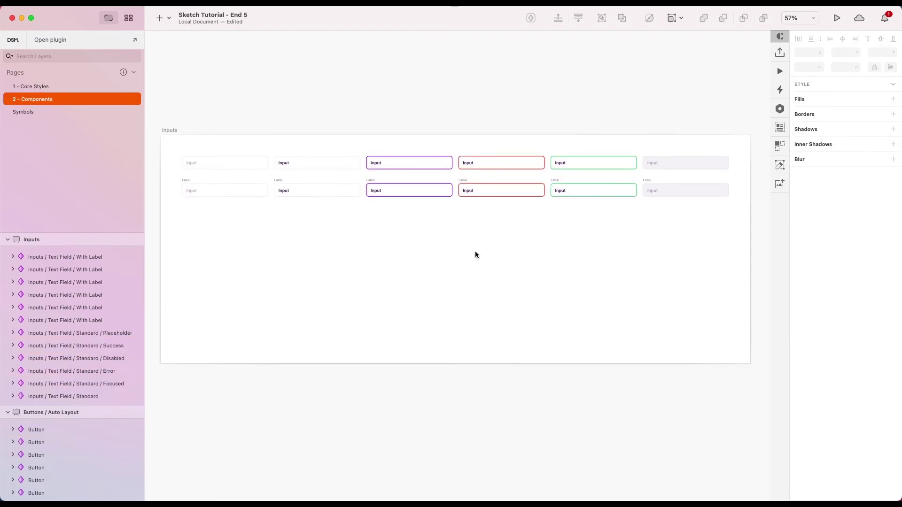
scroll(476, 255, down, 4)
scroll(476, 255, up, 3)
click(233, 120)
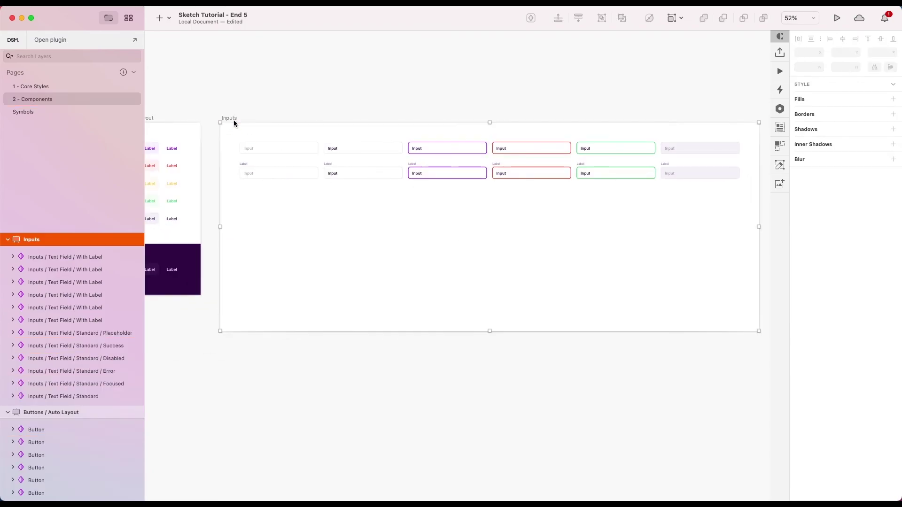
drag(489, 332, 492, 198)
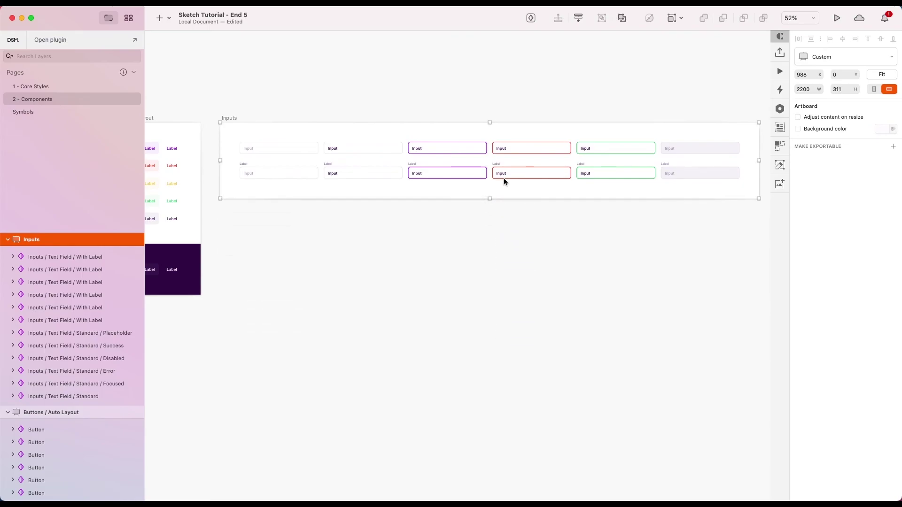
click(848, 91)
click(647, 296)
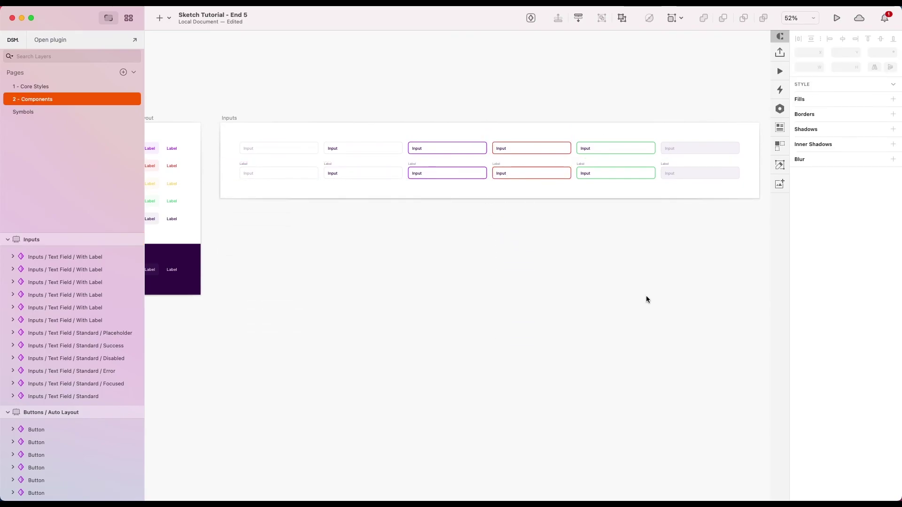
scroll(647, 296, down, 5)
scroll(639, 256, up, 3)
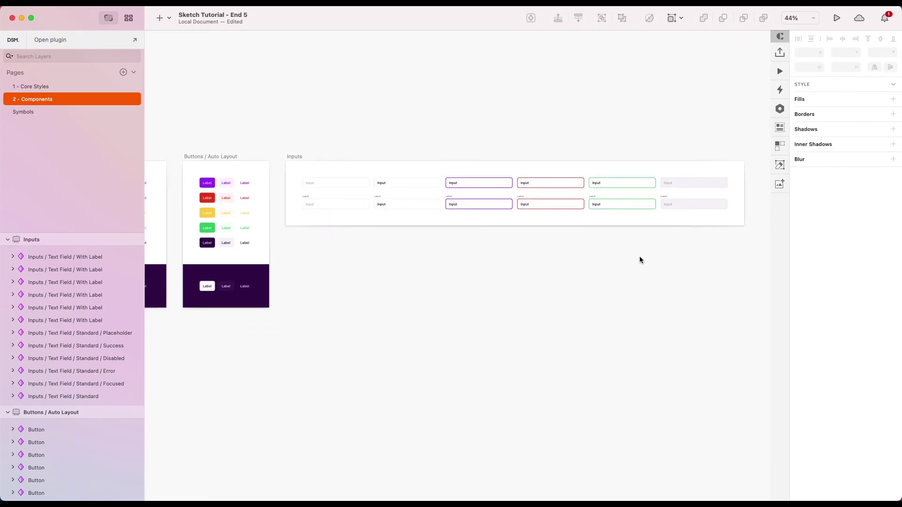
scroll(639, 255, down, 2)
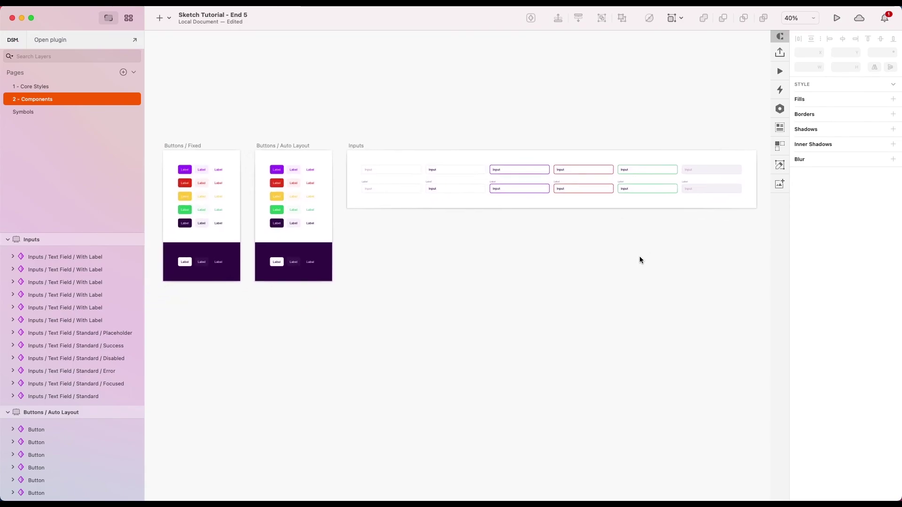